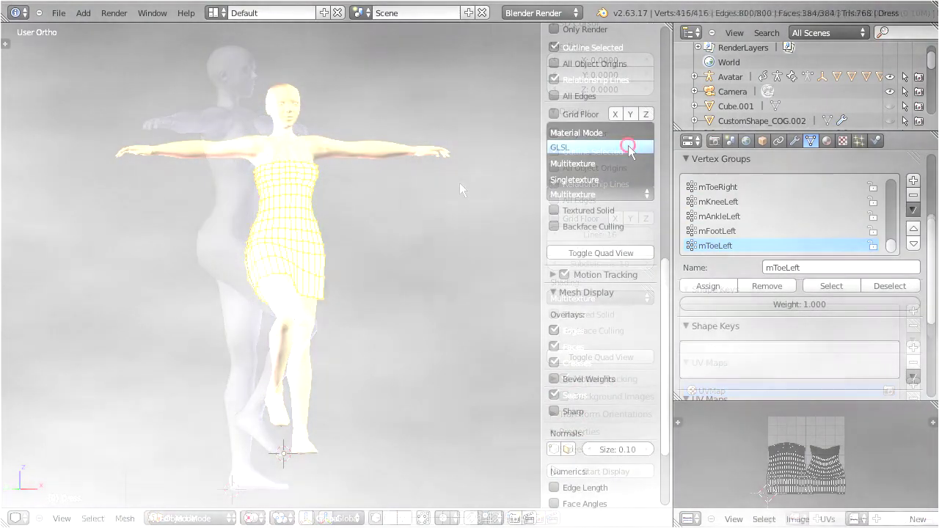
# Step: Switch the viewport to GLSL shading and view the dress from the front
pyautogui.click(628, 145)
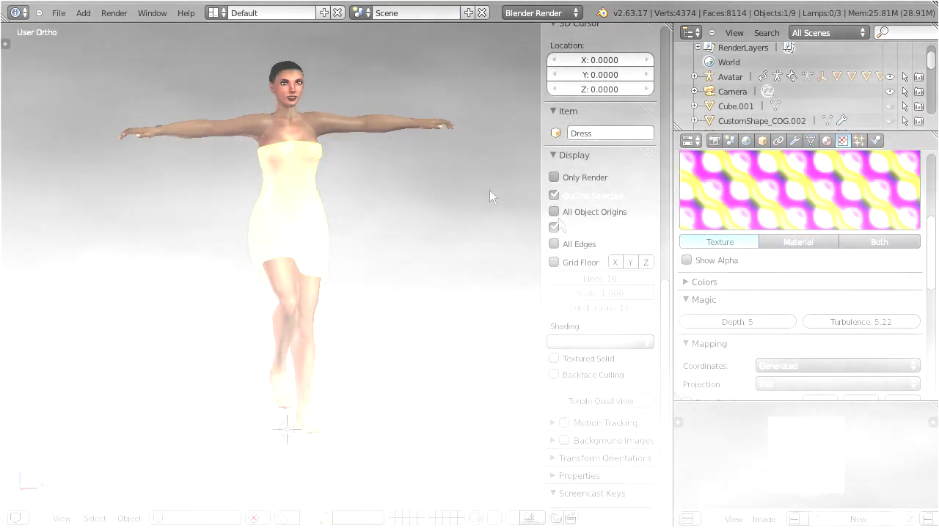
pyautogui.click(114, 13)
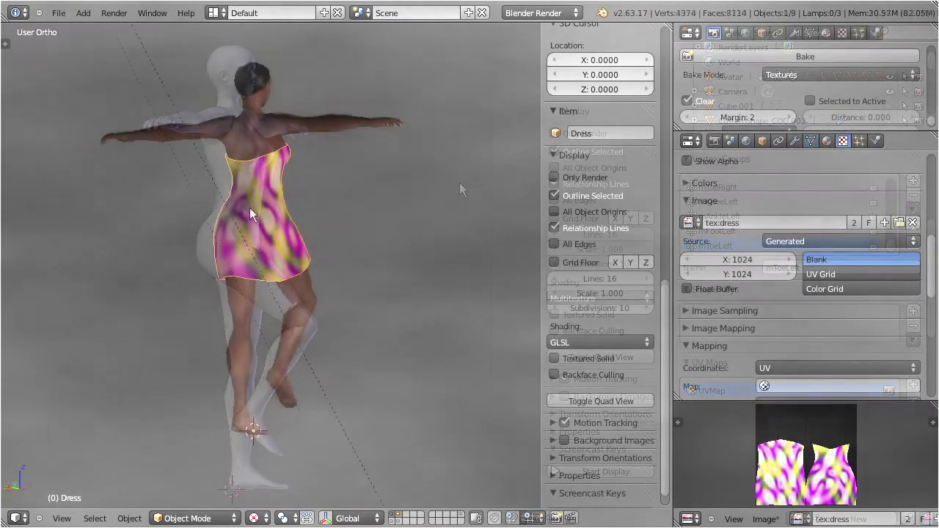
pyautogui.moveTo(249, 213); pyautogui.dragTo(696, 238, button='middle')
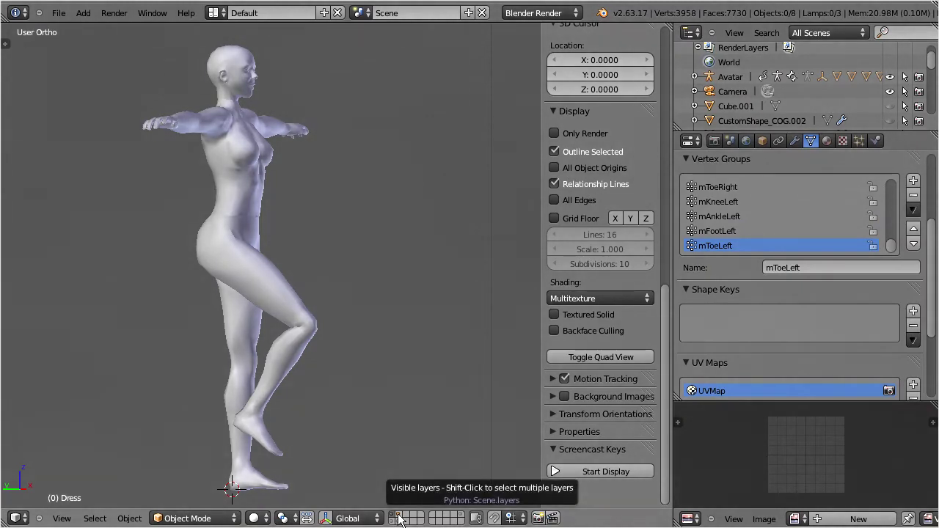
# Step: Toggle the header layer buttons so the Dress and avatar body layers show together
pyautogui.click(396, 517)
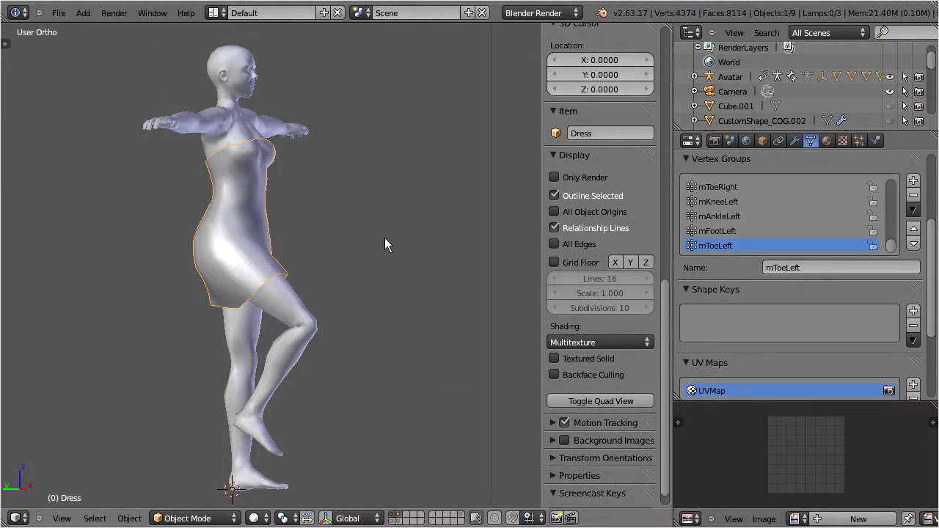
pyautogui.click(393, 521)
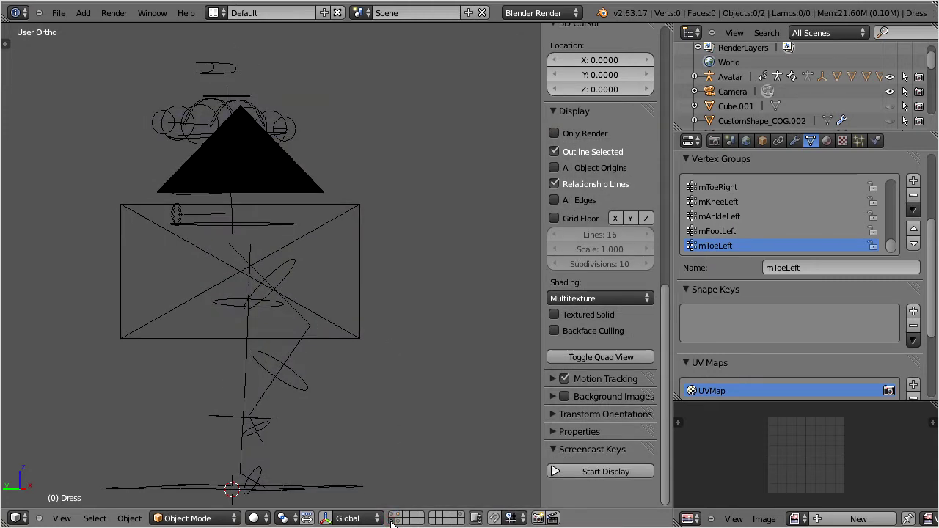
pyautogui.click(398, 519)
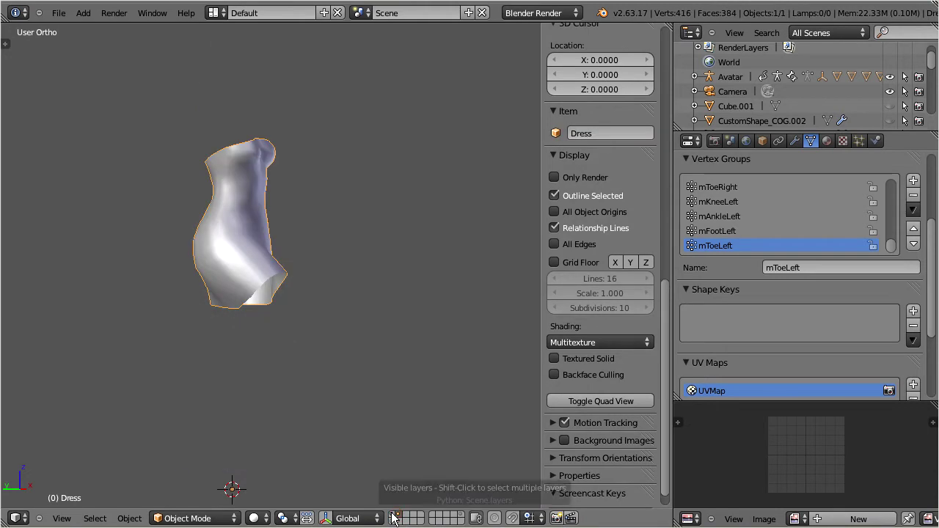
pyautogui.keyDown('shift'); pyautogui.click(392, 518); pyautogui.keyUp('shift')
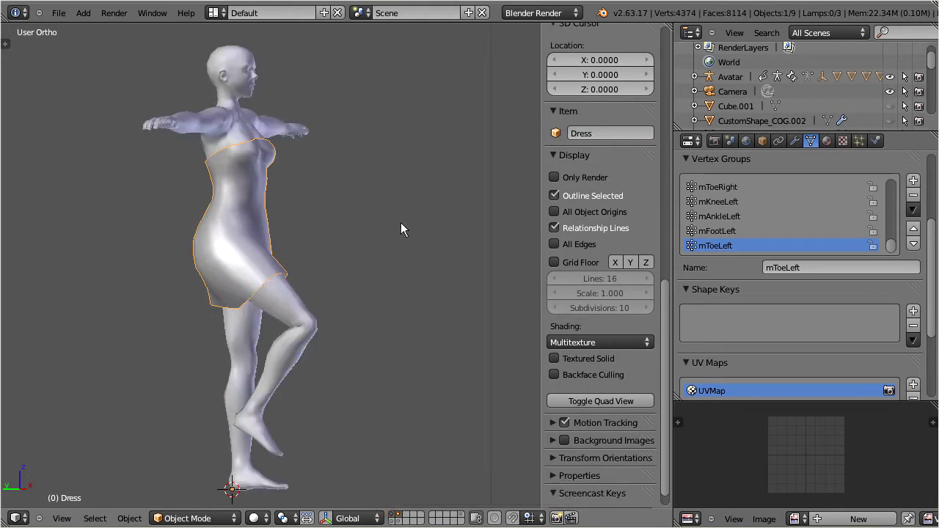
pyautogui.scroll(-5, 401, 222)
pyautogui.scroll(-4, 363, 226)
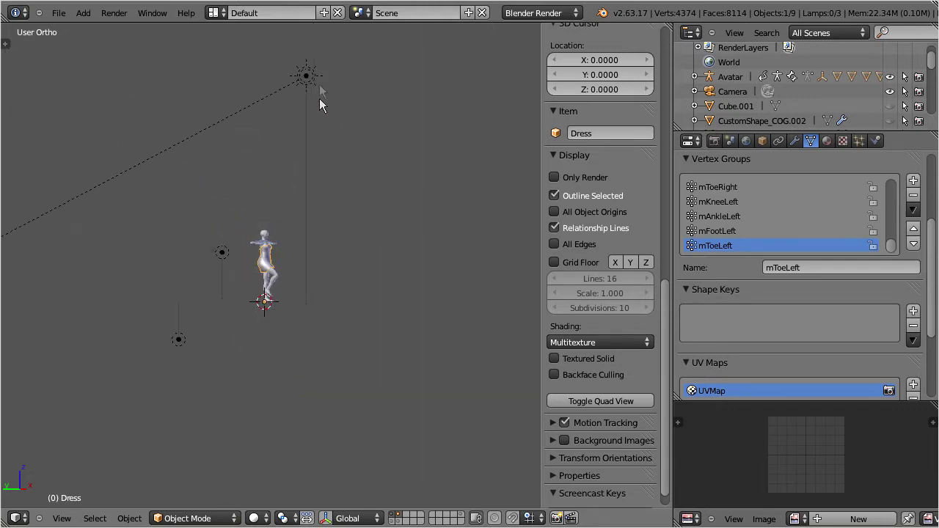
pyautogui.rightClick(307, 77)
pyautogui.rightClick(222, 253)
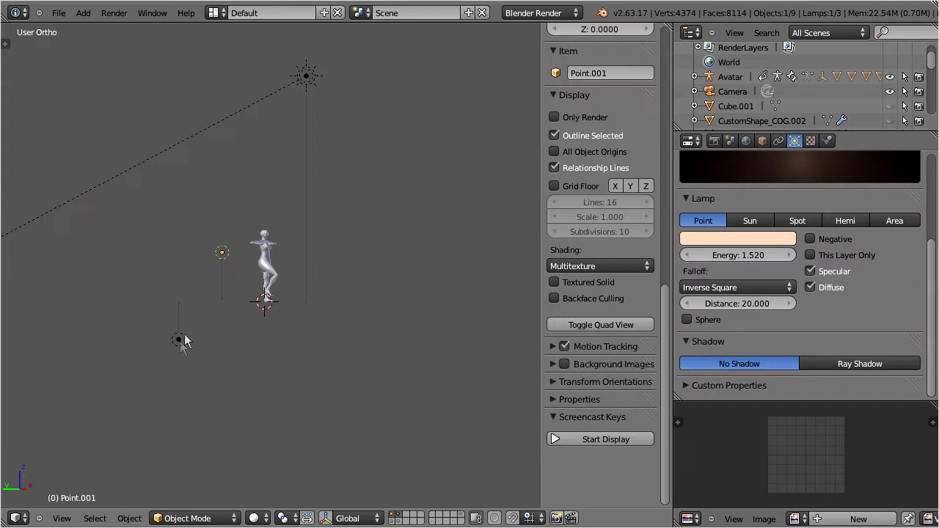
pyautogui.rightClick(180, 341)
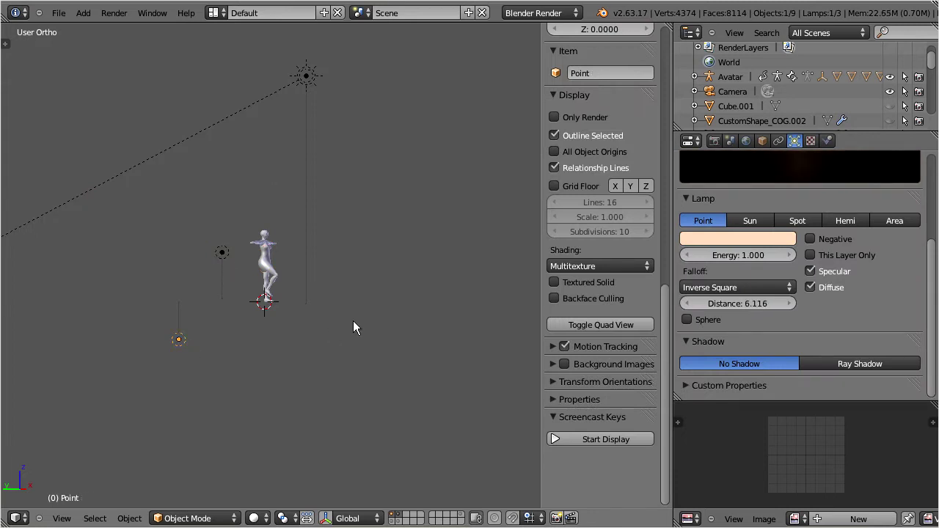
pyautogui.scroll(9, 353, 321)
pyautogui.scroll(2, 353, 320)
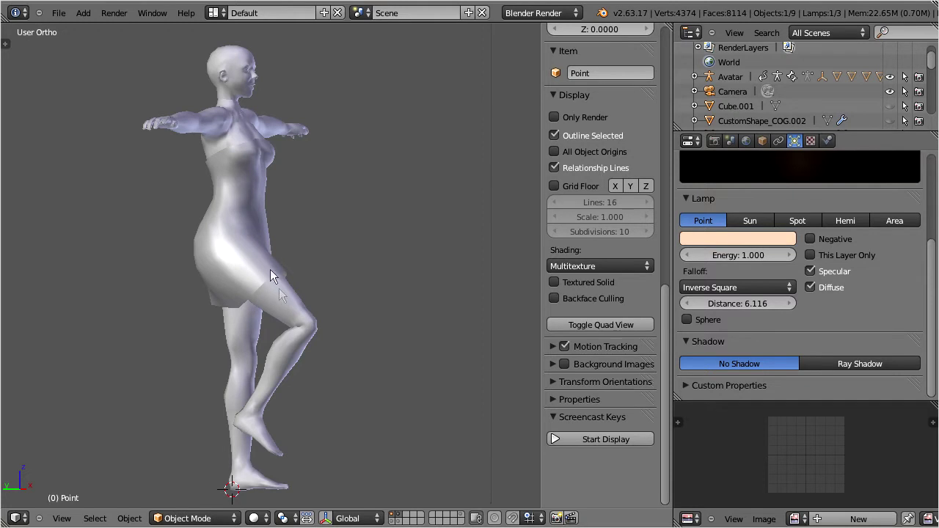
pyautogui.rightClick(284, 306)
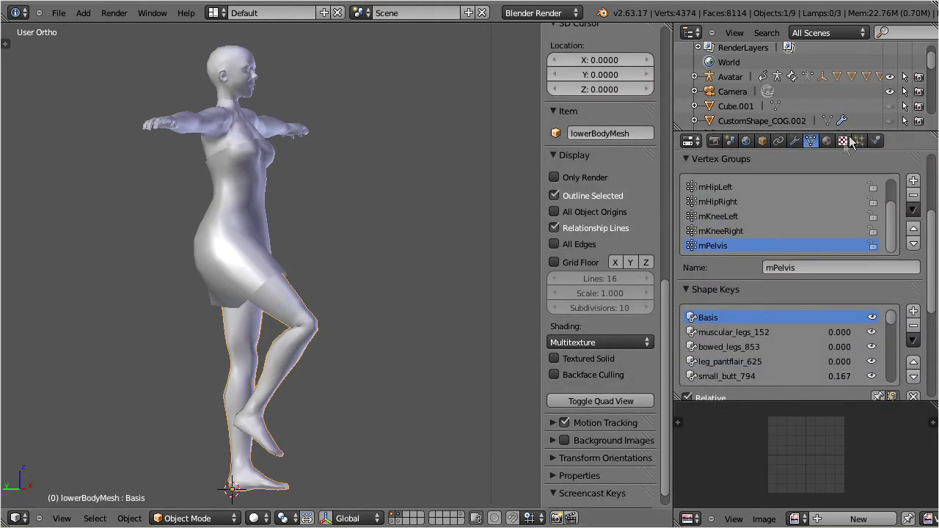
pyautogui.click(828, 140)
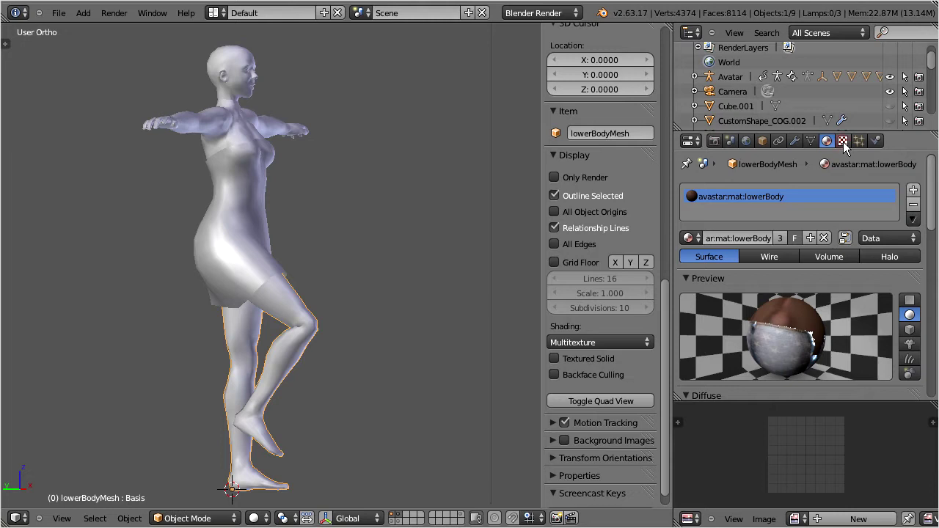
pyautogui.click(843, 141)
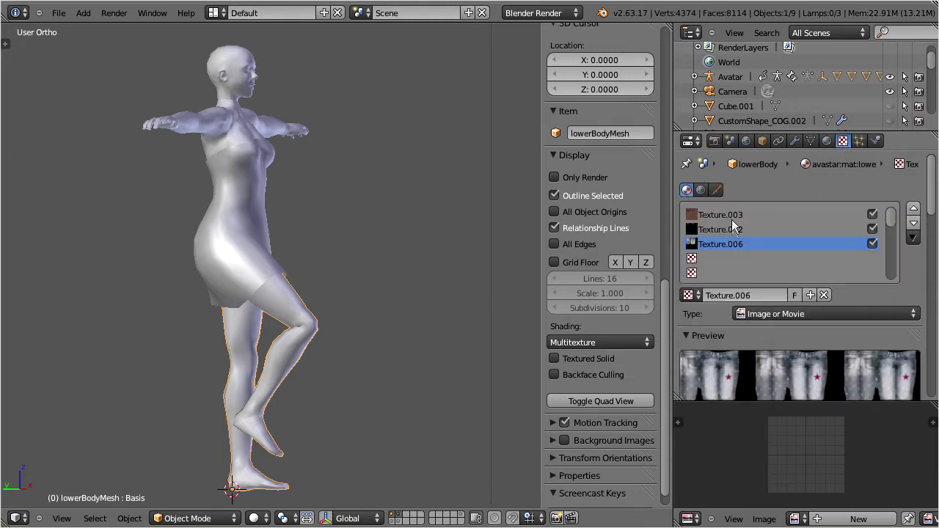
pyautogui.rightClick(257, 131)
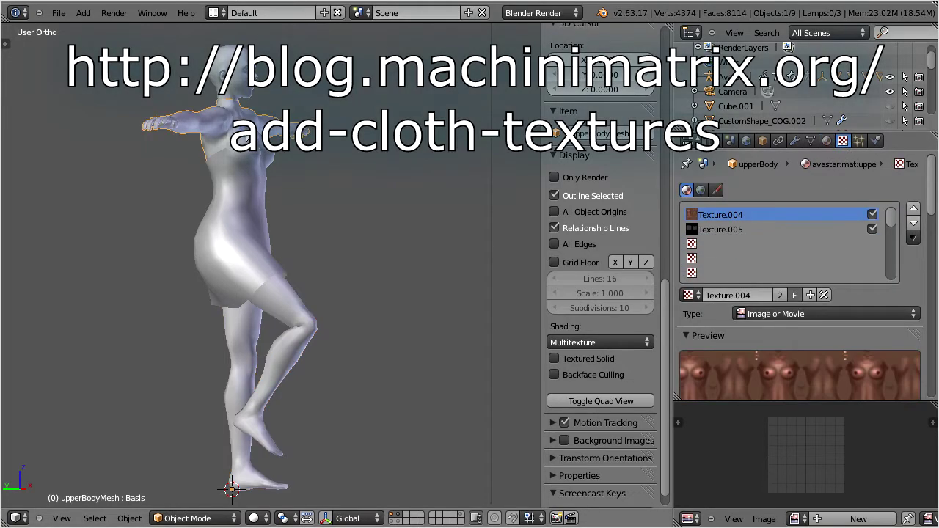
pyautogui.rightClick(239, 66)
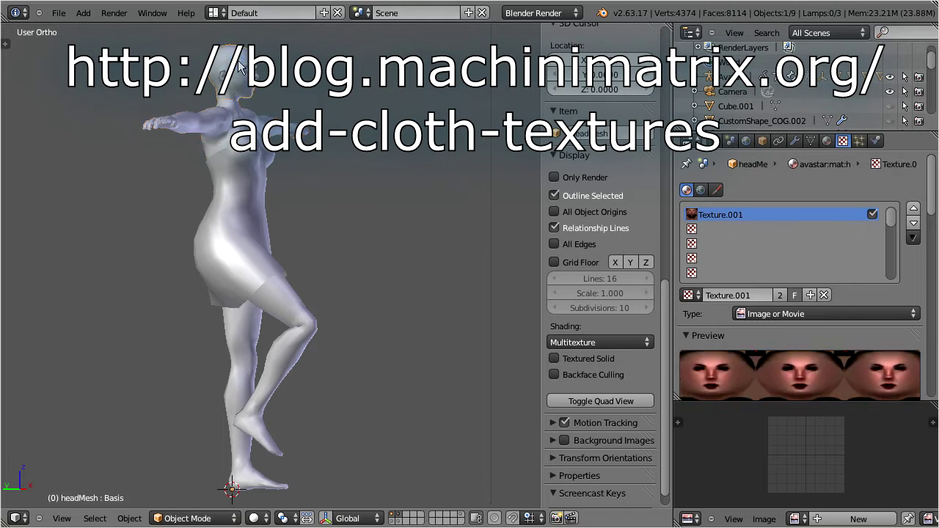
pyautogui.rightClick(227, 227)
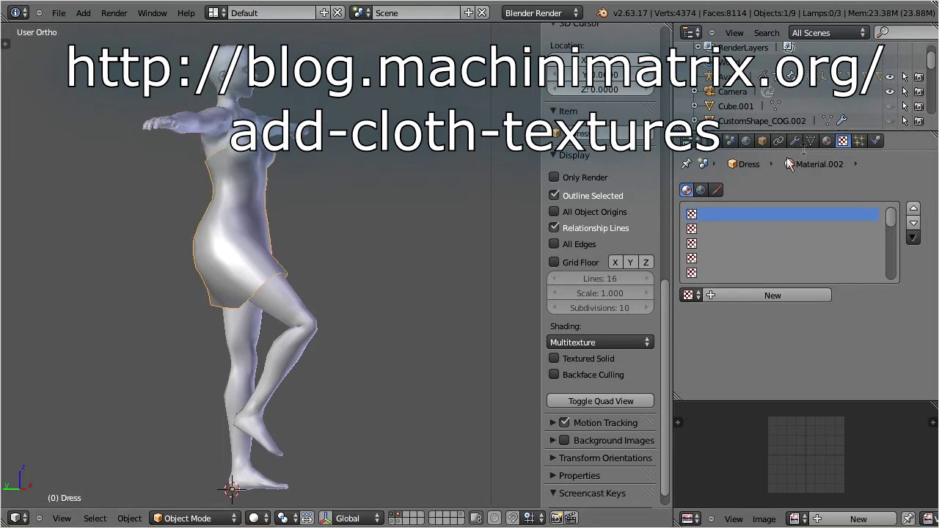
pyautogui.click(810, 140)
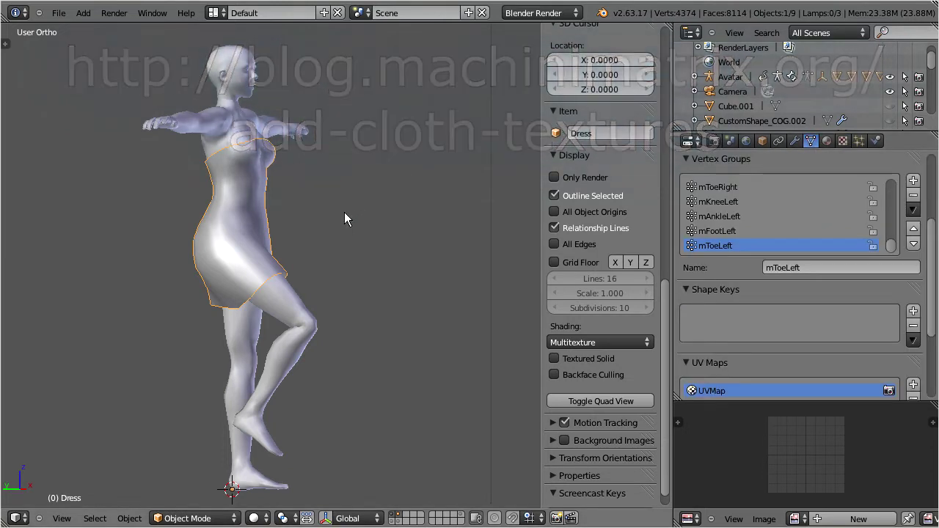
# Step: Put the Dress into Edit Mode and inspect it from side and rear views
pyautogui.press('Tab')
pyautogui.moveTo(282, 231); pyautogui.dragTo(250, 233, button='middle')
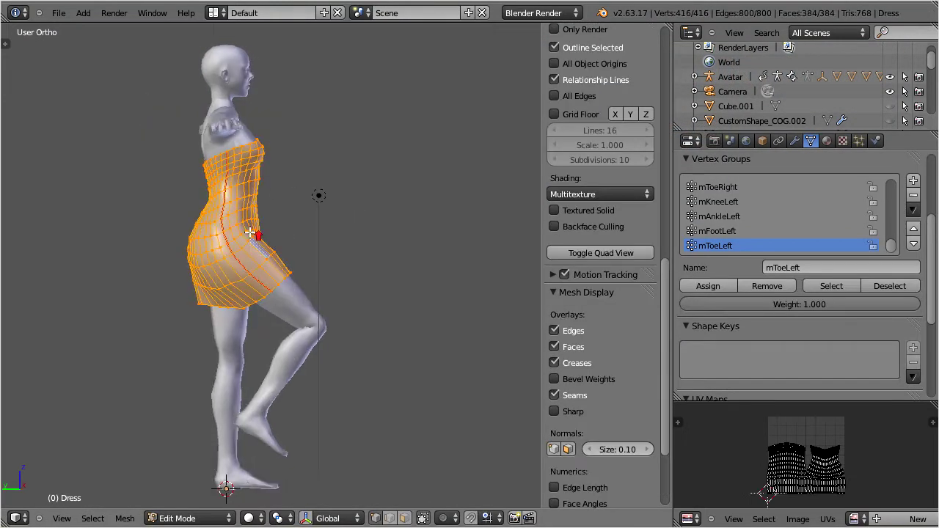
pyautogui.scroll(4, 249, 232)
pyautogui.moveTo(197, 204); pyautogui.dragTo(492, 217, button='middle')
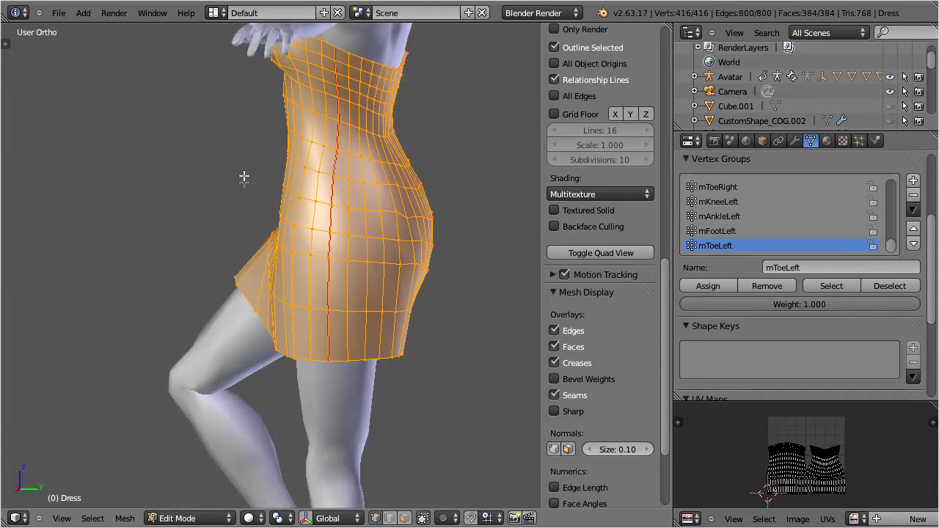
pyautogui.moveTo(302, 235); pyautogui.dragTo(352, 231, button='middle')
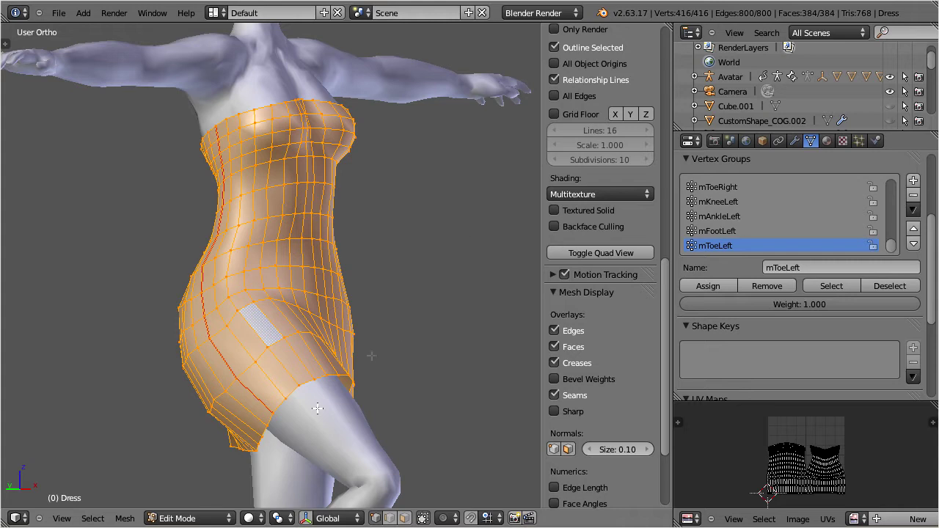
# Step: Switch the viewport to Multitexture (textured) shading and reframe the figure
pyautogui.click(250, 517)
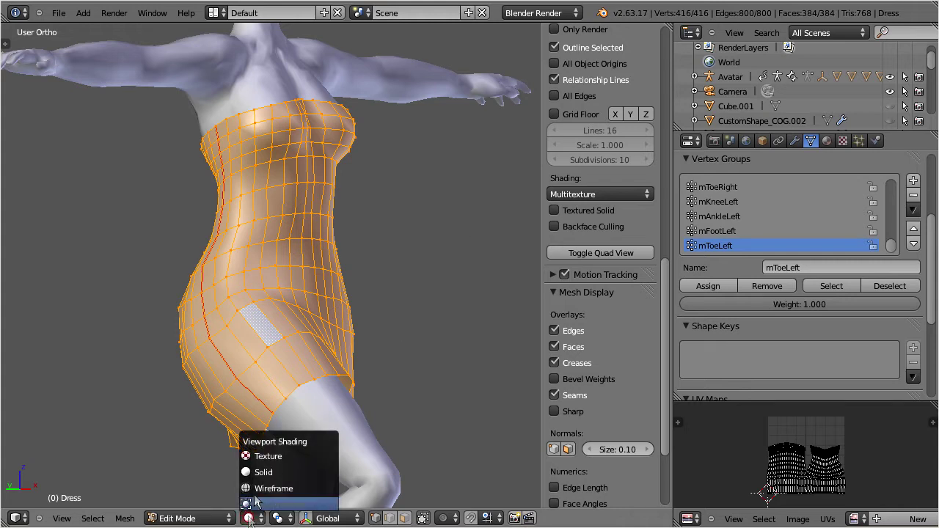
pyautogui.click(270, 456)
pyautogui.scroll(-5, 369, 237)
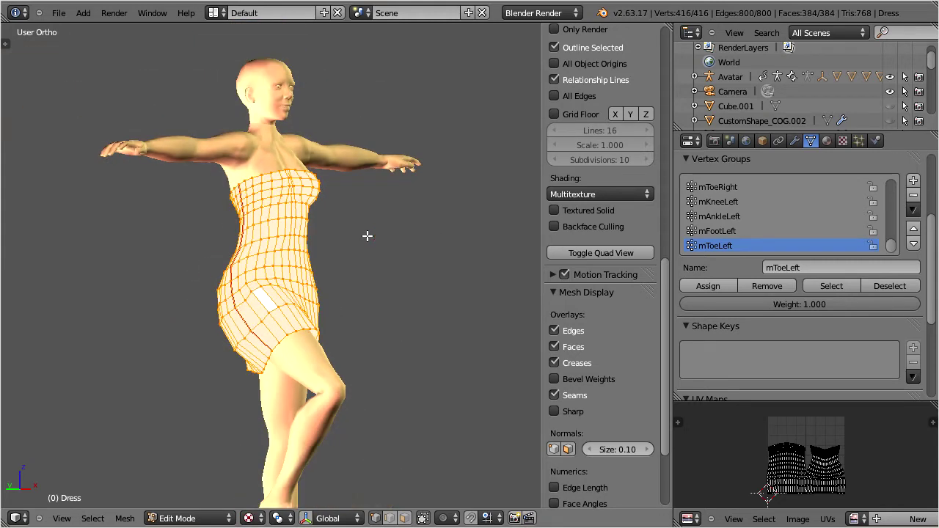
pyautogui.scroll(-1, 367, 239)
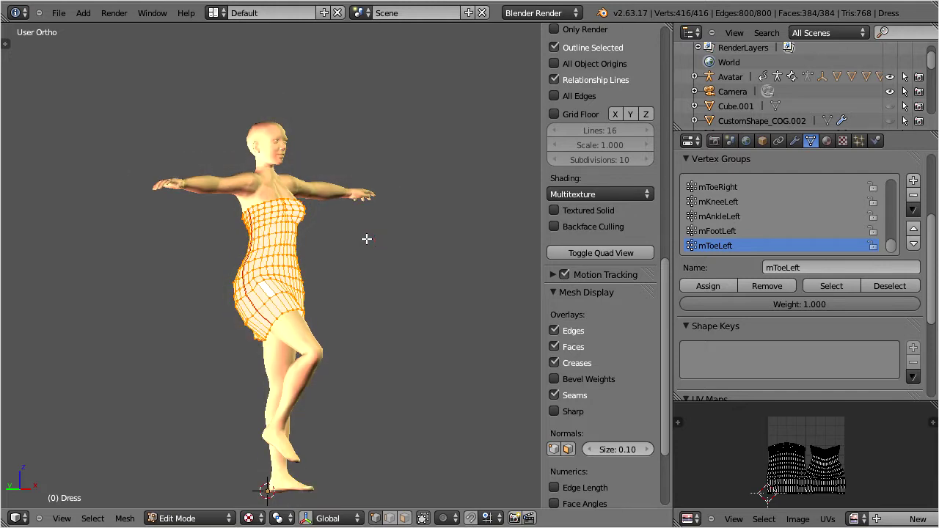
pyautogui.moveTo(314, 248); pyautogui.dragTo(211, 268, button='middle')
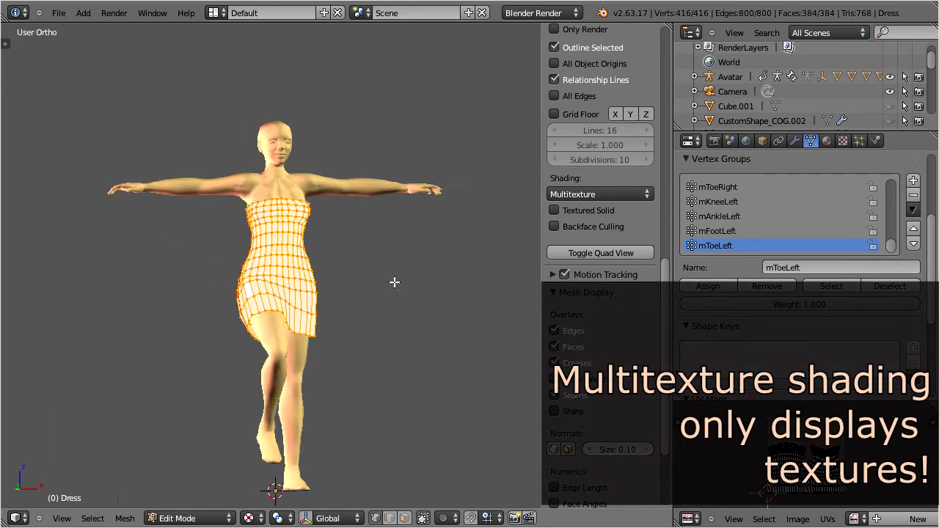
pyautogui.keyDown('shift'); pyautogui.moveTo(349, 280); pyautogui.dragTo(345, 237, button='middle'); pyautogui.keyUp('shift')
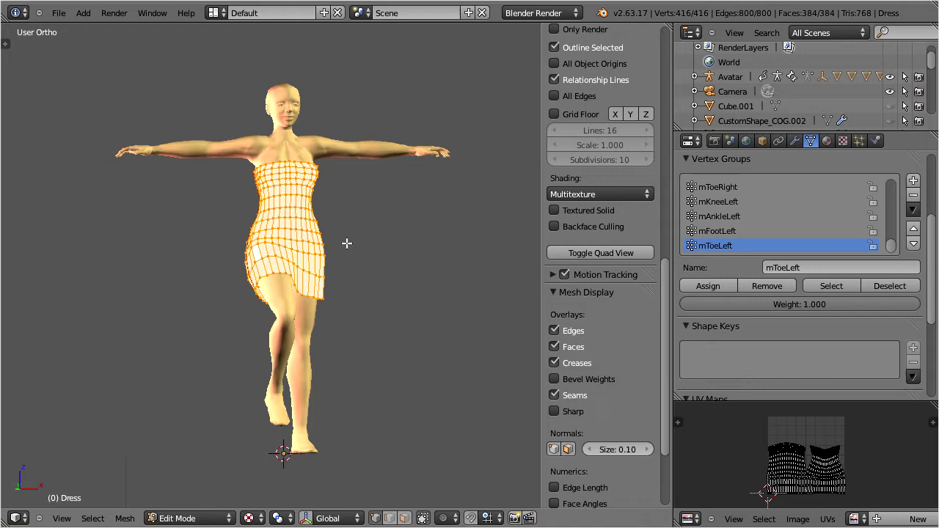
# Step: Set the viewport shading to GLSL, inspect the textured avatar, and return to Object Mode
pyautogui.click(631, 194)
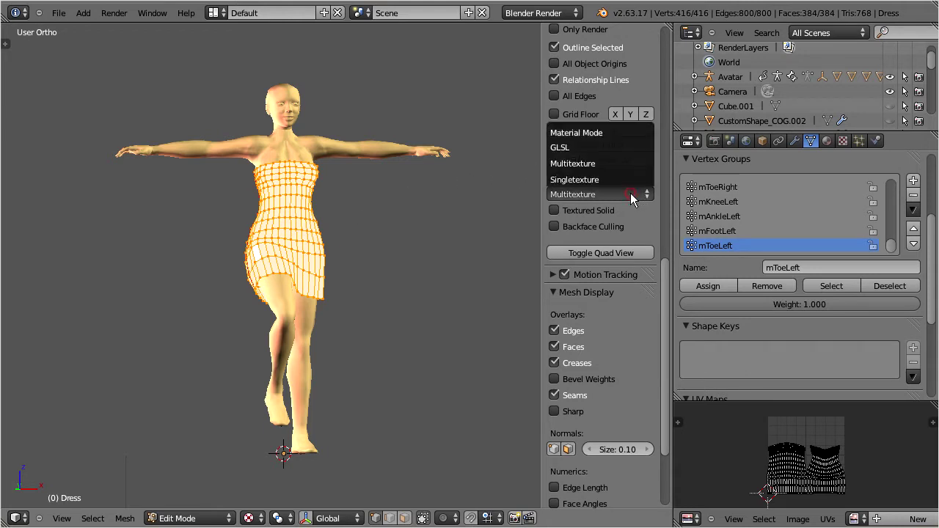
pyautogui.click(628, 148)
pyautogui.moveTo(317, 288); pyautogui.dragTo(390, 296, button='middle')
pyautogui.moveTo(433, 264); pyautogui.dragTo(327, 248, button='middle')
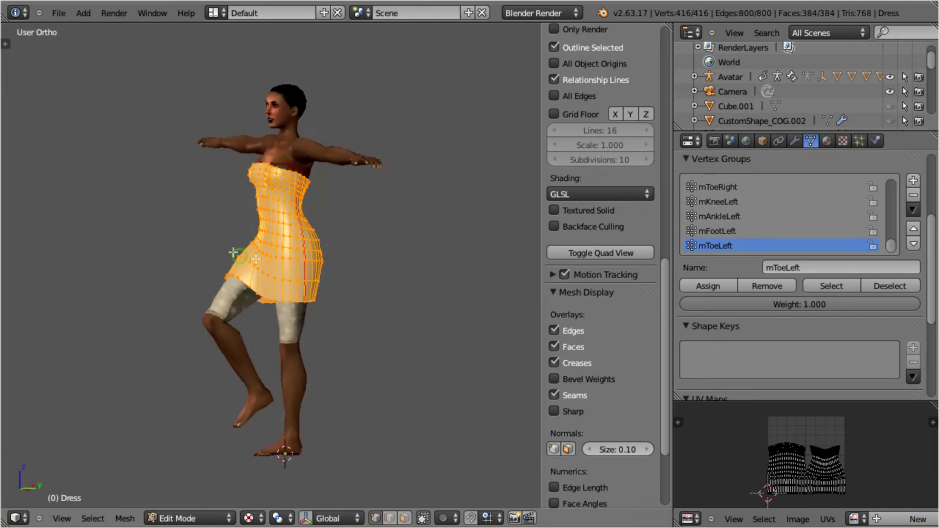
pyautogui.moveTo(234, 253)
pyautogui.mouseDown(button='middle')
pyautogui.moveTo(410, 256)
pyautogui.moveTo(440, 248)
pyautogui.mouseUp(button='middle')
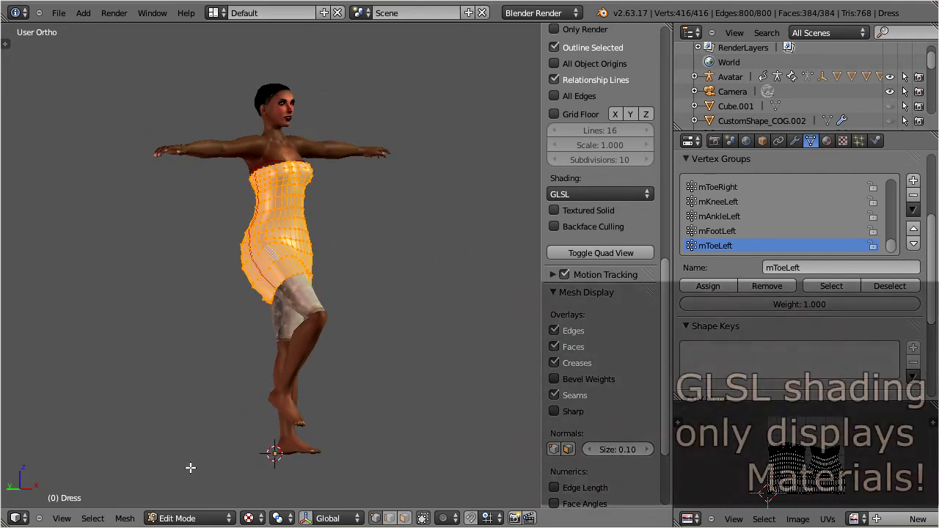
pyautogui.click(174, 517)
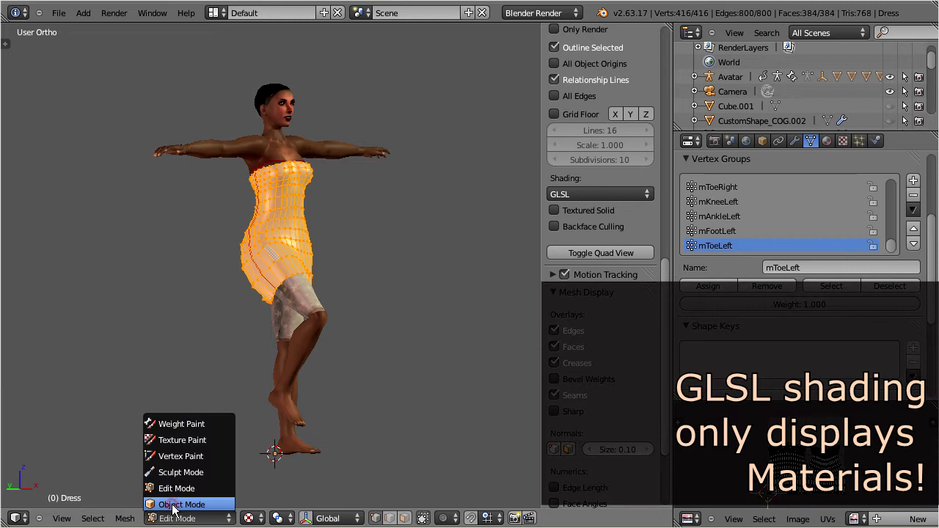
pyautogui.click(175, 505)
# Step: Select lowerBodyMesh and disable its Texture.006 leggings texture
pyautogui.rightClick(306, 298)
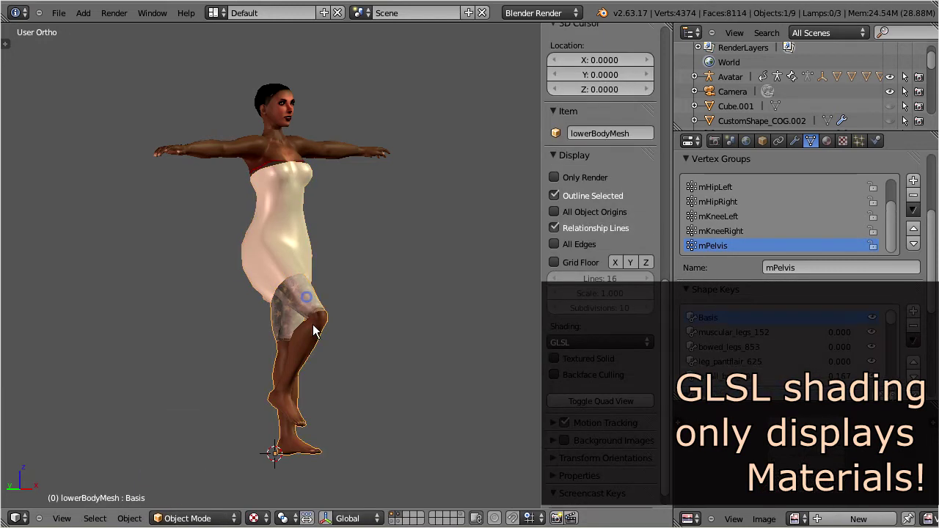
pyautogui.moveTo(314, 314); pyautogui.dragTo(342, 327, button='middle')
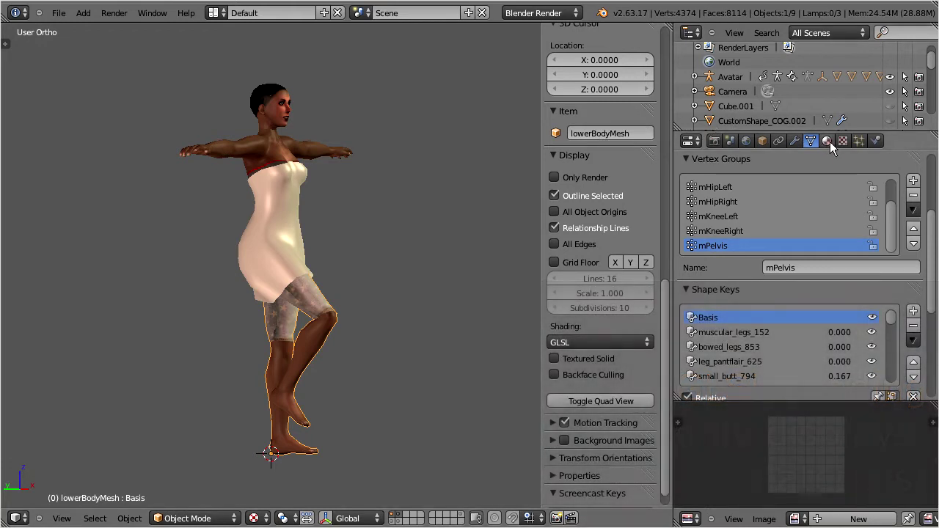
pyautogui.click(842, 141)
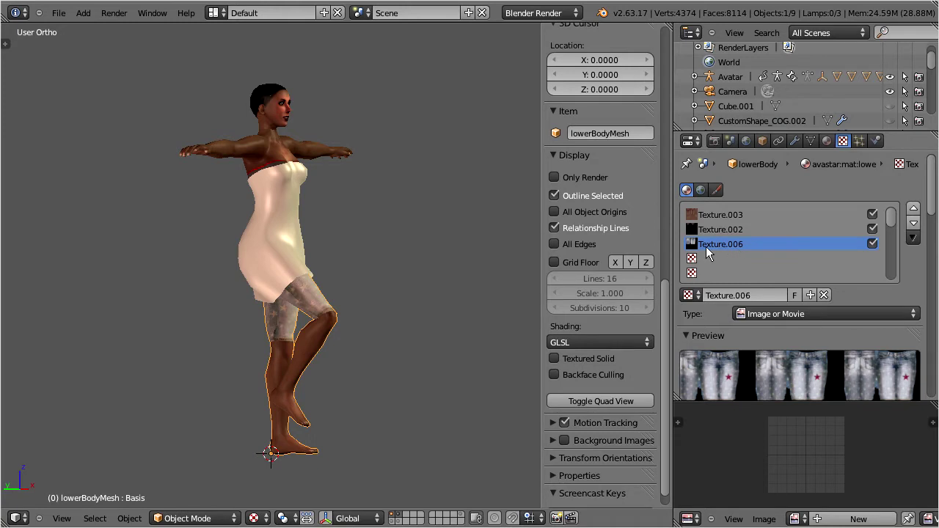
pyautogui.click(872, 244)
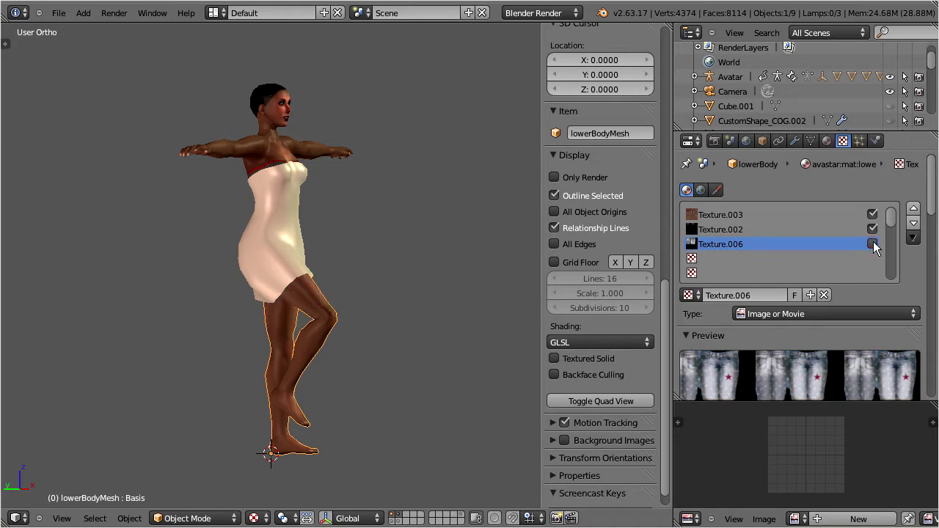
# Step: Select the upper body mesh to inspect its texture slots
pyautogui.scroll(5, 301, 256)
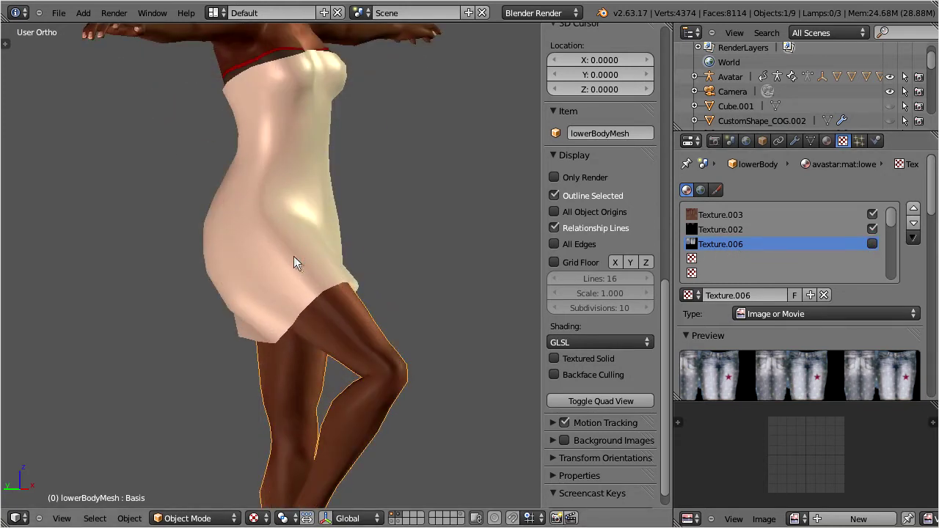
pyautogui.keyDown('shift'); pyautogui.moveTo(299, 257); pyautogui.dragTo(342, 383, button='middle'); pyautogui.keyUp('shift')
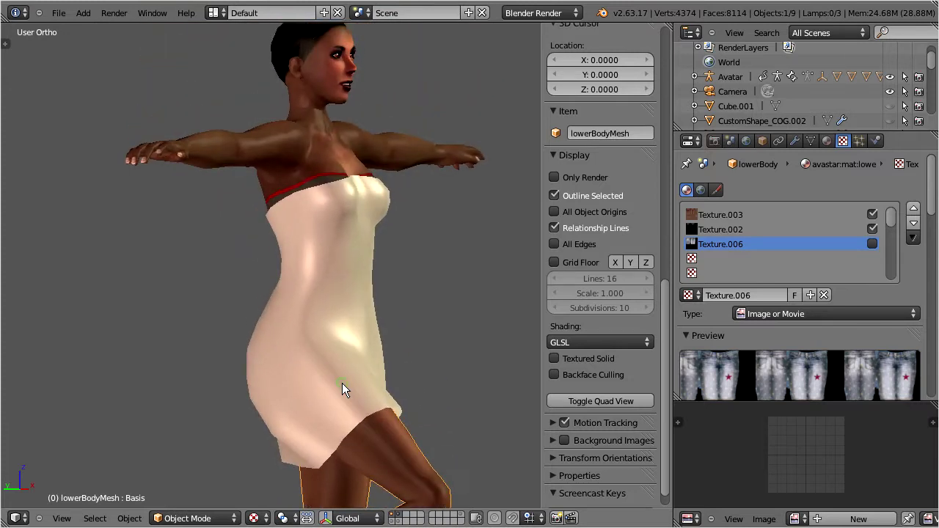
pyautogui.rightClick(321, 163)
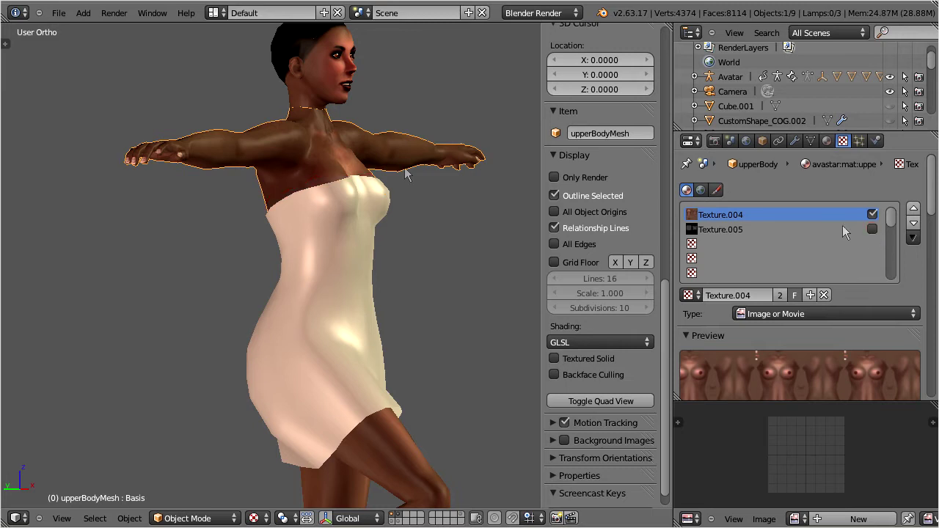
pyautogui.scroll(-4, 267, 247)
pyautogui.keyDown('shift'); pyautogui.moveTo(262, 271); pyautogui.dragTo(245, 182, button='middle'); pyautogui.keyUp('shift')
# Step: Select the Dress and rename its material to mat:dress
pyautogui.rightClick(277, 228)
pyautogui.moveTo(304, 234); pyautogui.dragTo(335, 233, button='middle')
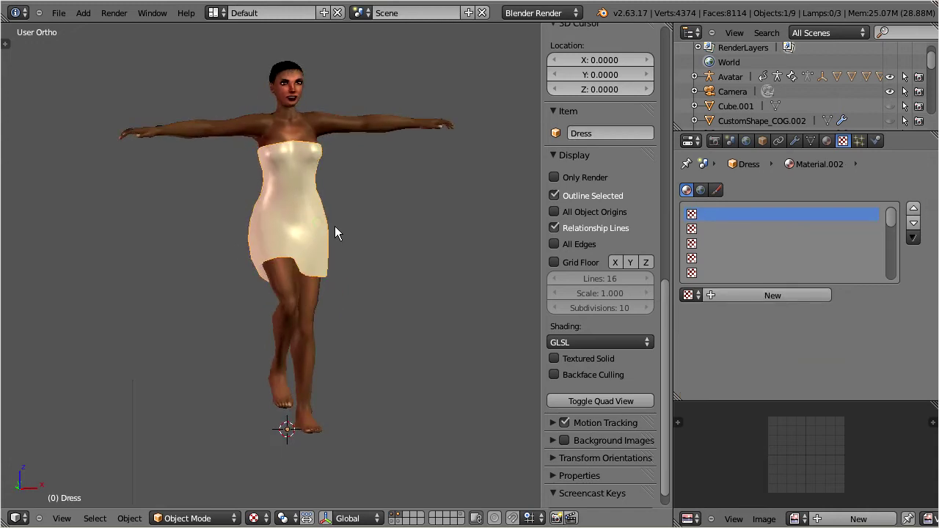
pyautogui.click(827, 140)
pyautogui.click(744, 239)
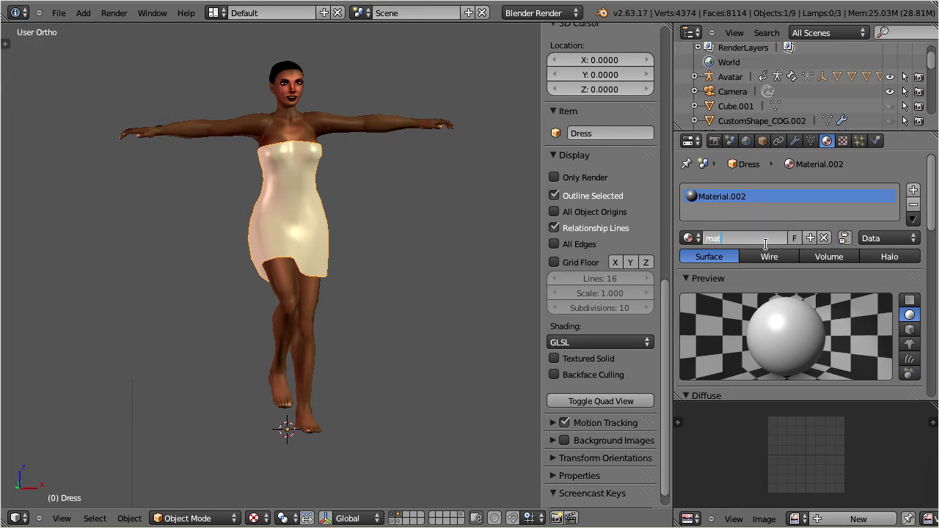
pyautogui.press('Return')
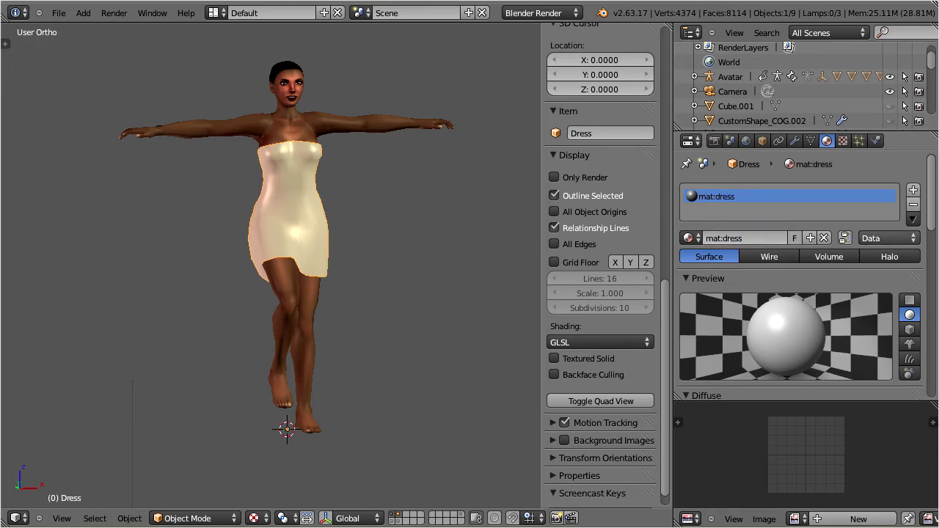
# Step: Set the diffuse colour to peach (0.800, 0.455, 0.321) and specular intensity to 0.184
pyautogui.moveTo(930, 203); pyautogui.dragTo(928, 243)
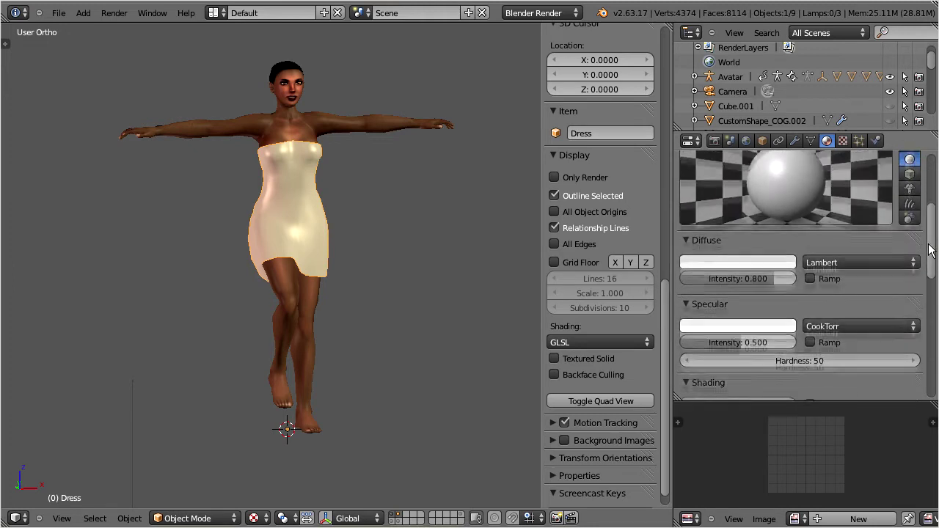
pyautogui.click(721, 274)
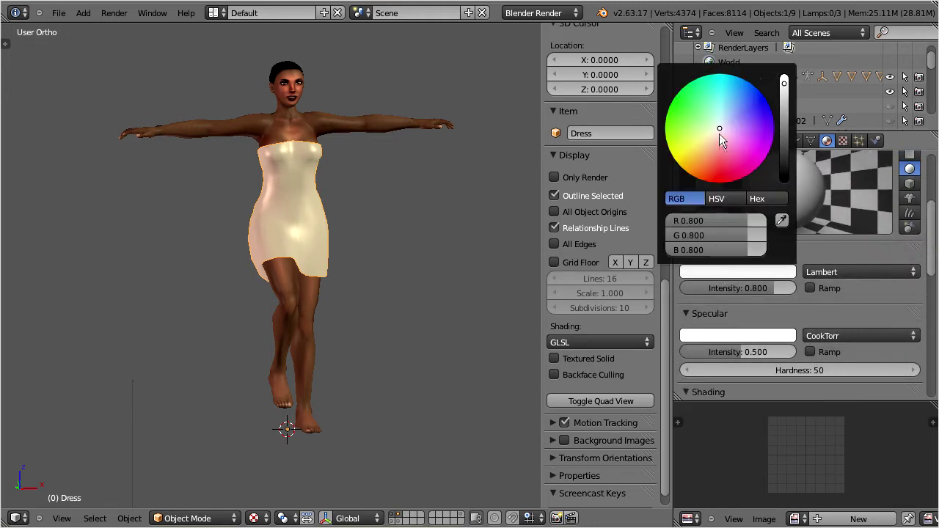
pyautogui.moveTo(719, 129); pyautogui.dragTo(709, 159)
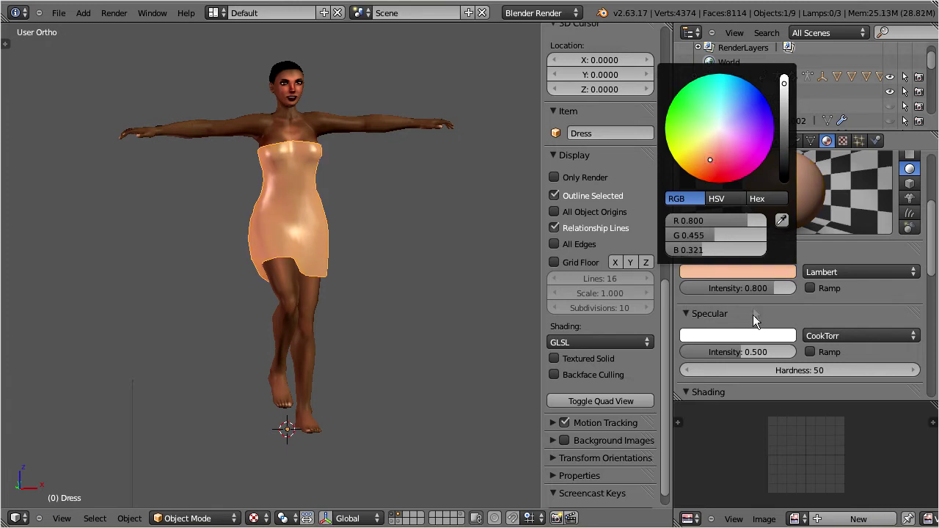
pyautogui.moveTo(734, 355); pyautogui.dragTo(706, 352)
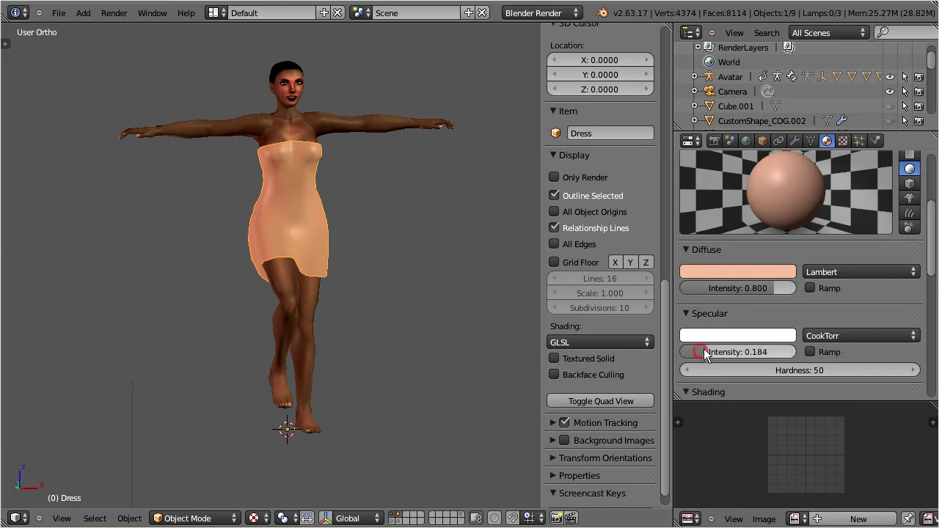
# Step: Add a Magic texture to the dress material with depth 5 and turbulence 5.22
pyautogui.click(843, 141)
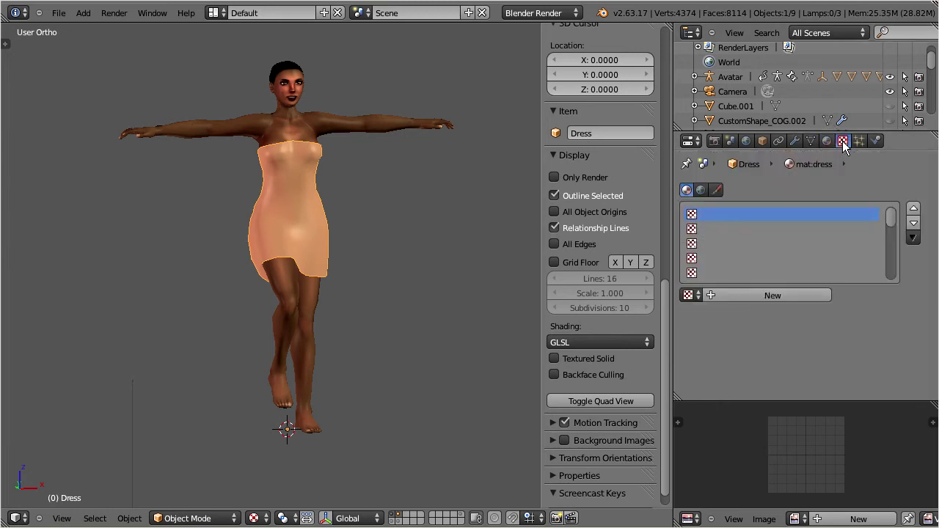
pyautogui.click(735, 296)
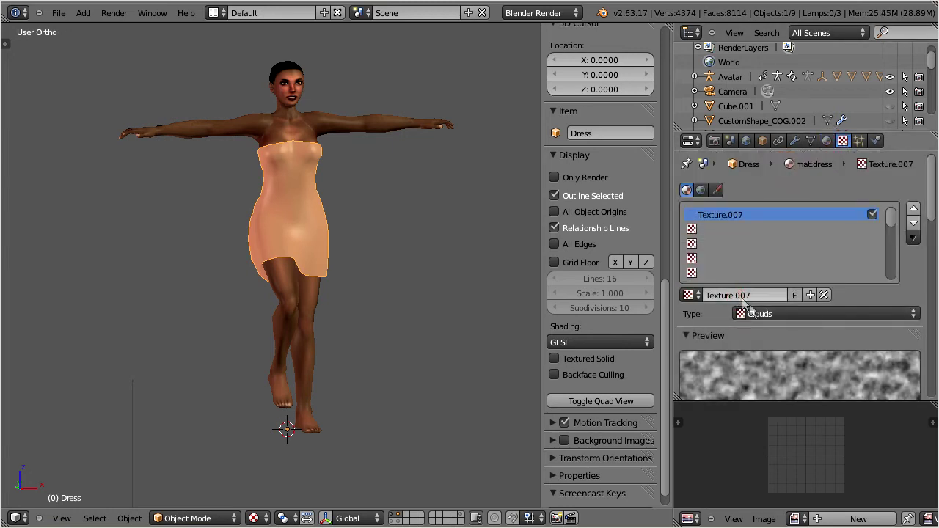
pyautogui.click(743, 313)
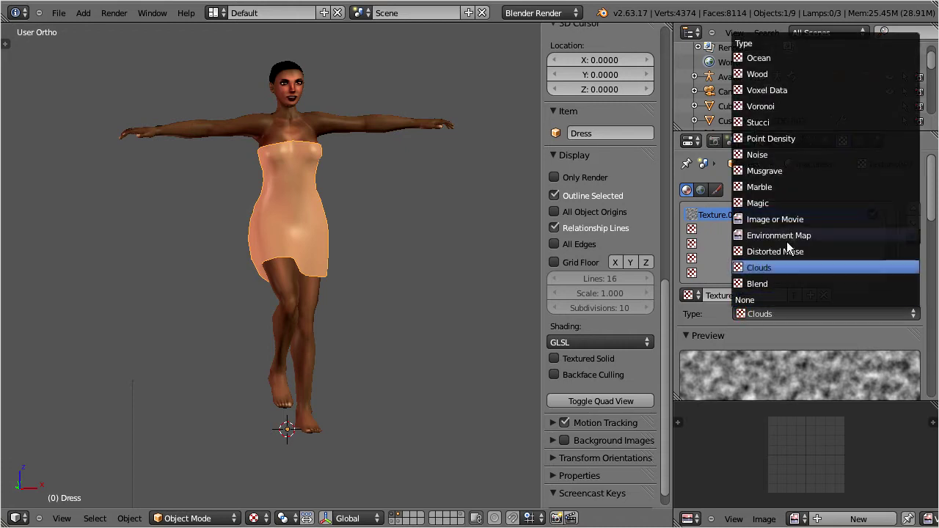
pyautogui.click(761, 204)
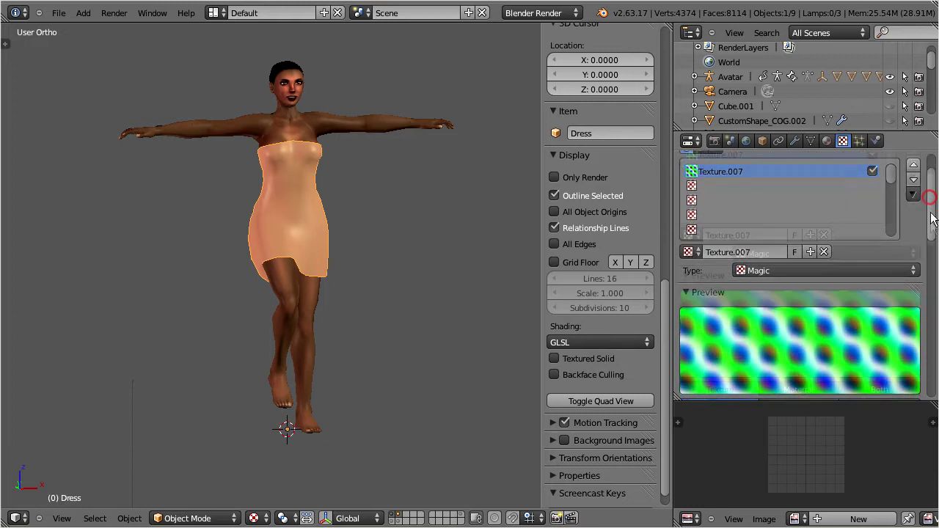
pyautogui.moveTo(931, 217); pyautogui.dragTo(928, 268)
pyautogui.click(785, 320)
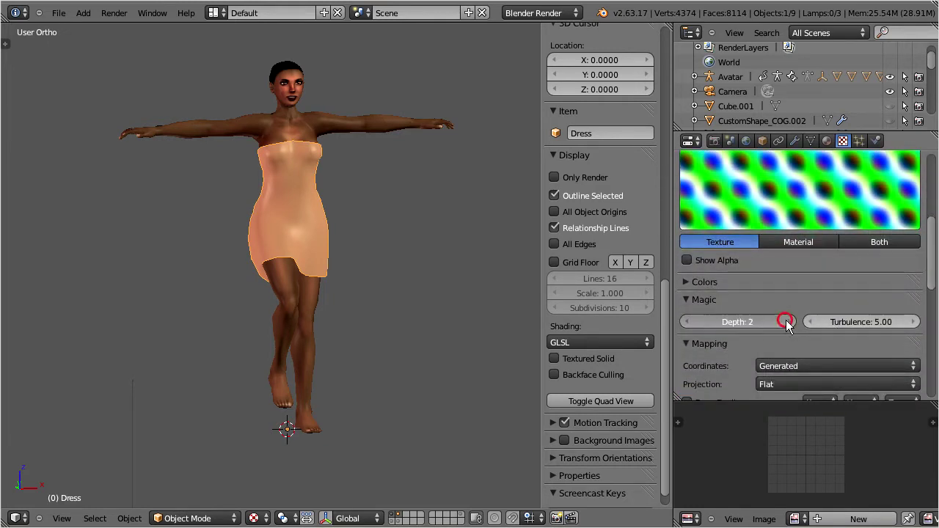
pyautogui.click(786, 321)
pyautogui.click(785, 321)
pyautogui.click(785, 321)
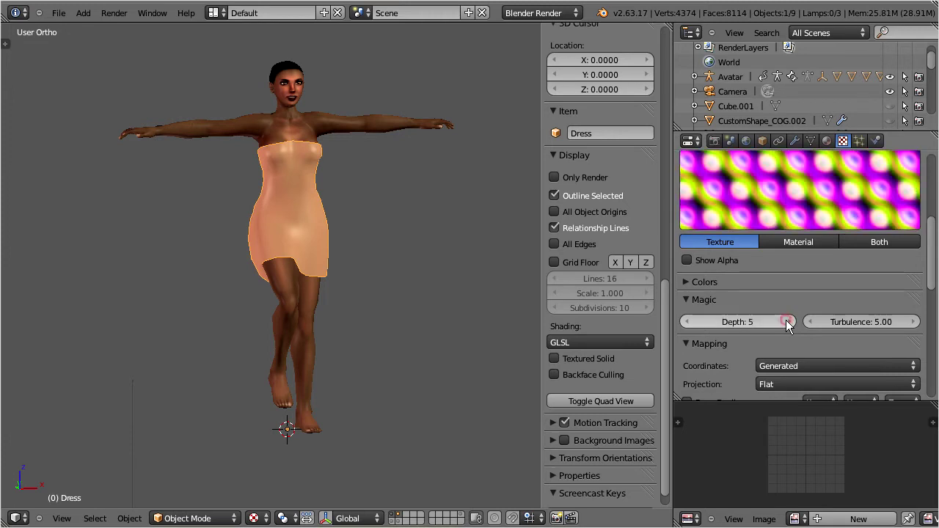
pyautogui.moveTo(843, 320)
pyautogui.mouseDown()
pyautogui.moveTo(880, 321)
pyautogui.moveTo(845, 322)
pyautogui.moveTo(854, 322)
pyautogui.mouseUp()
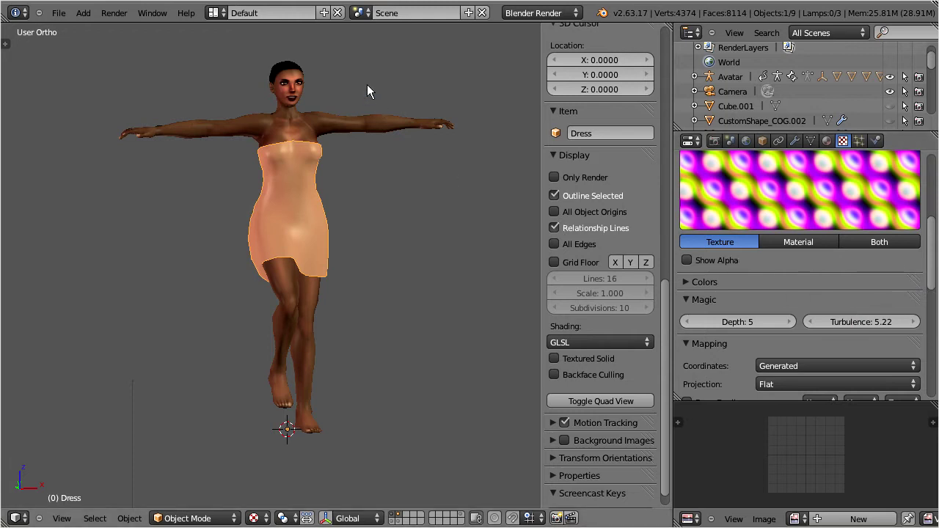
# Step: Render the scene and maximize the Render Result view
pyautogui.click(114, 13)
pyautogui.click(128, 29)
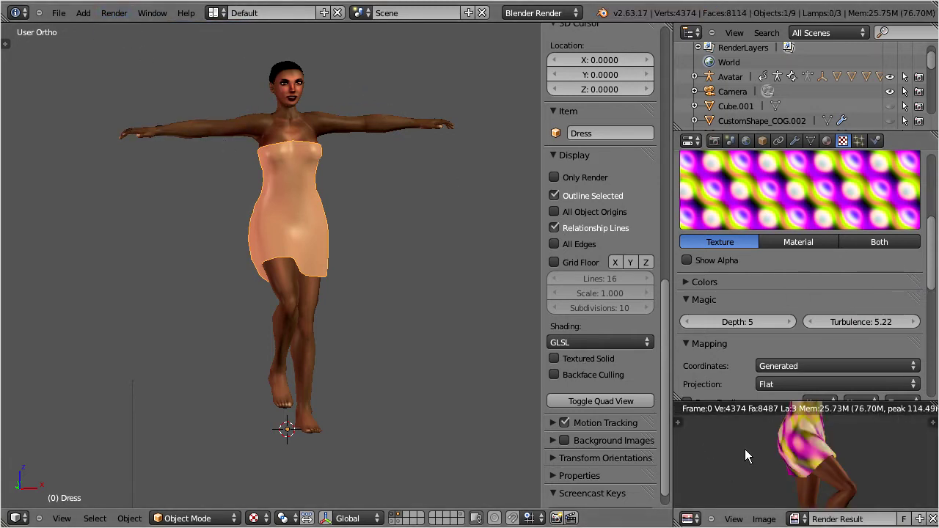
pyautogui.hotkey('ctrl', 'Up')
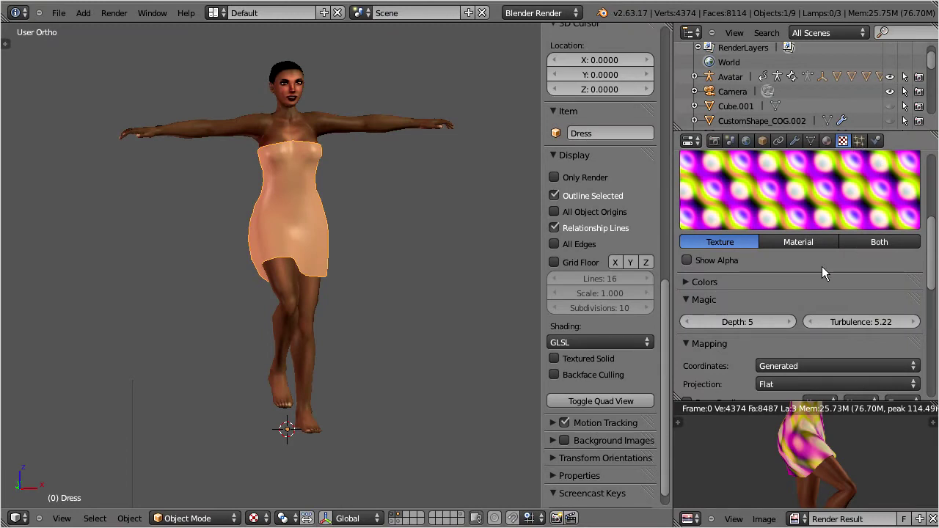
# Step: In UV Editing with the dress in Edit Mode, create a blank 1024×1024 image named tex:dress
pyautogui.click(213, 13)
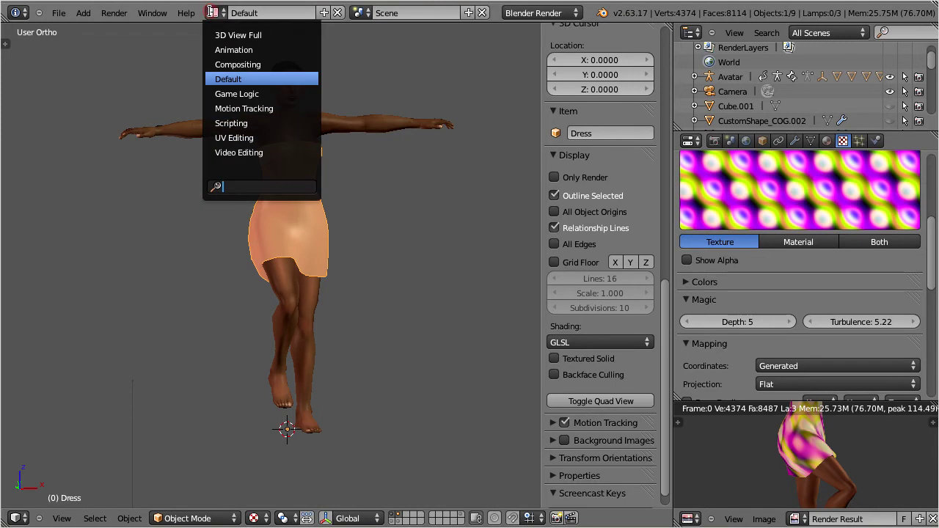
pyautogui.click(222, 139)
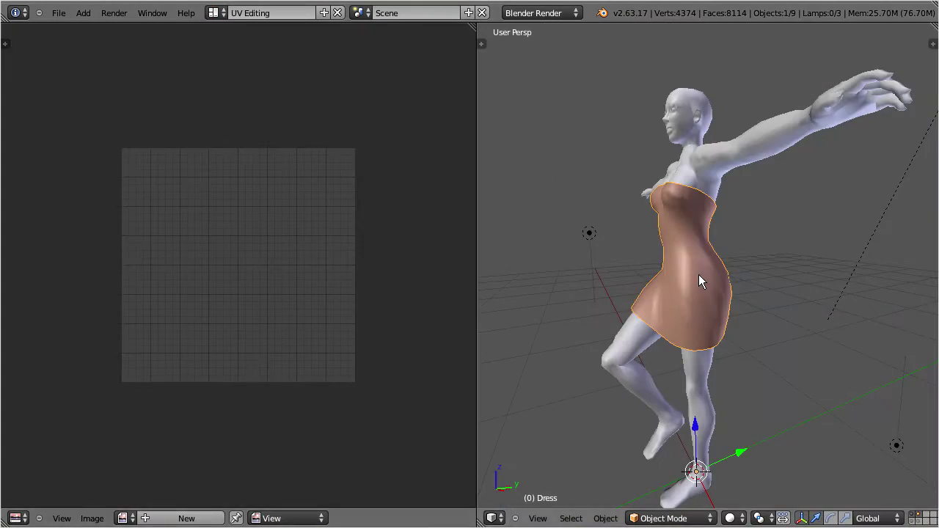
pyautogui.press('Tab')
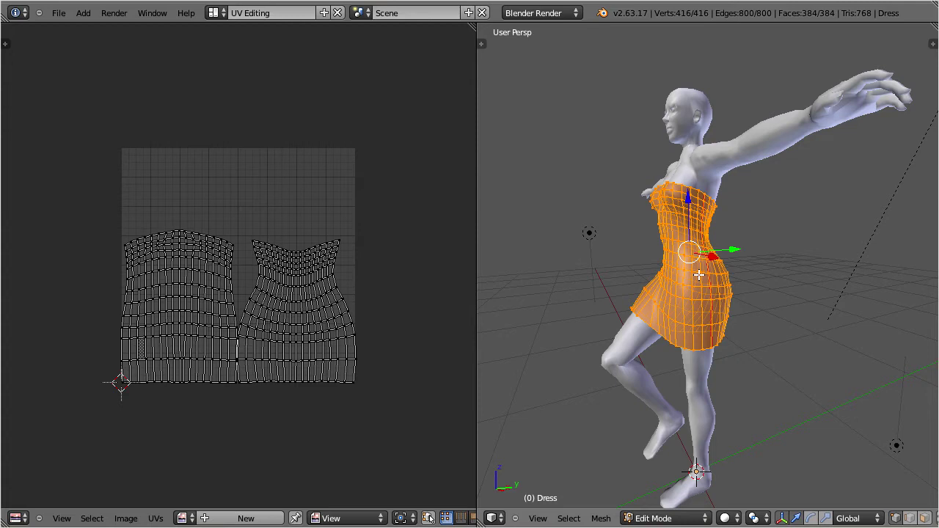
pyautogui.click(211, 519)
pyautogui.click(258, 383)
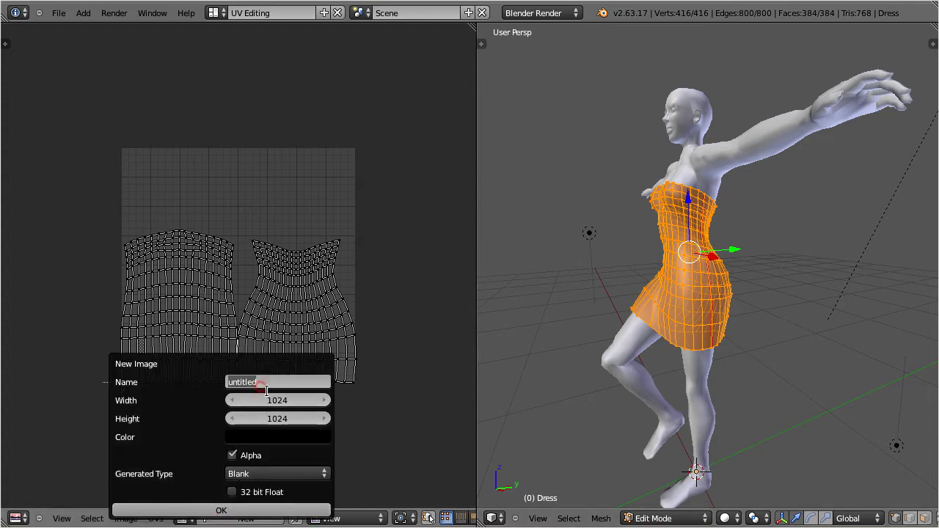
pyautogui.write('tex:dress')
pyautogui.click(239, 513)
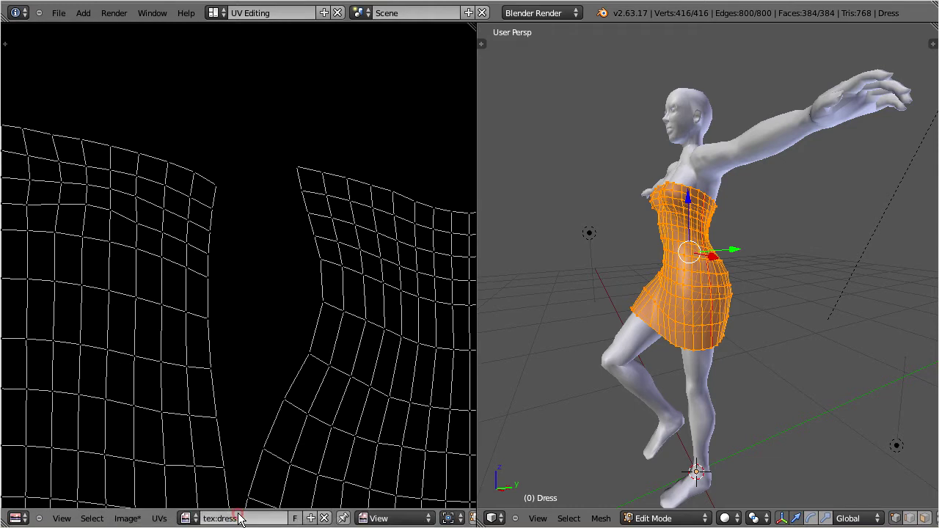
pyautogui.scroll(-4, 222, 309)
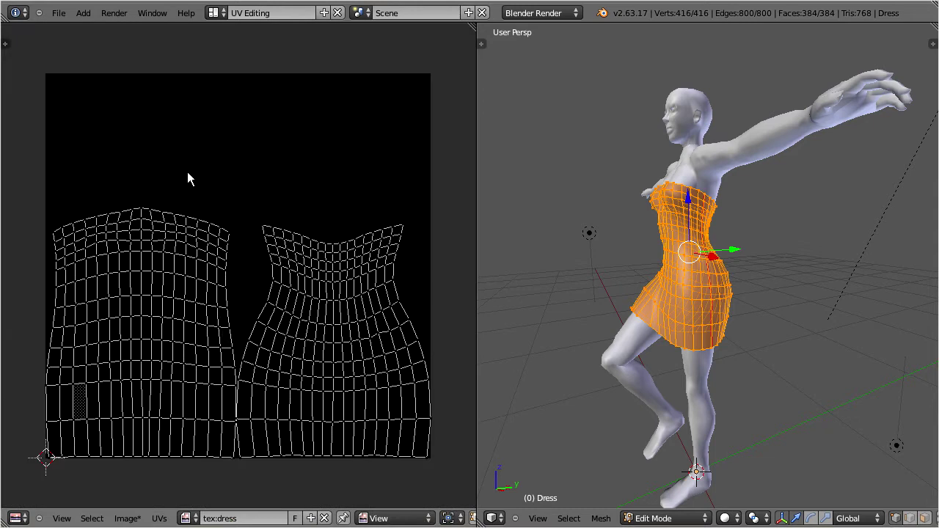
pyautogui.click(213, 13)
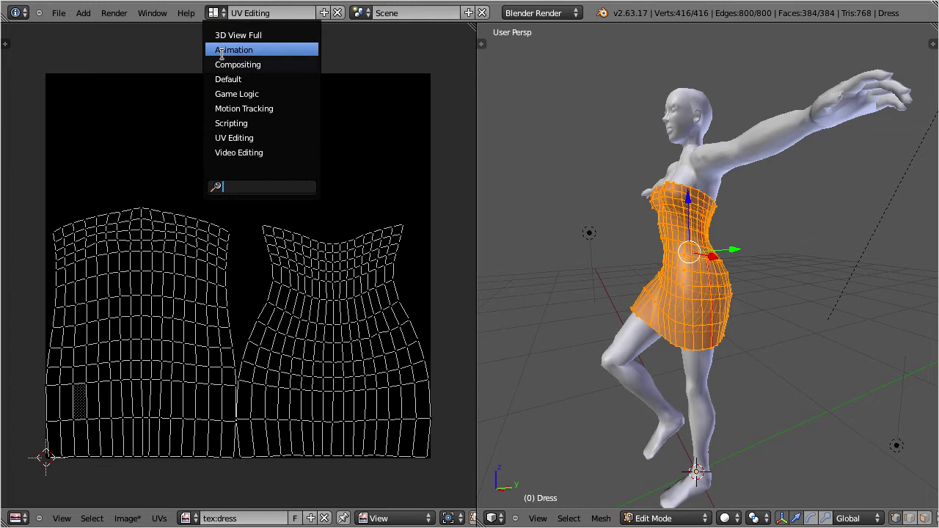
# Step: Return to the Default layout and switch the Outliner area to Render properties
pyautogui.click(225, 80)
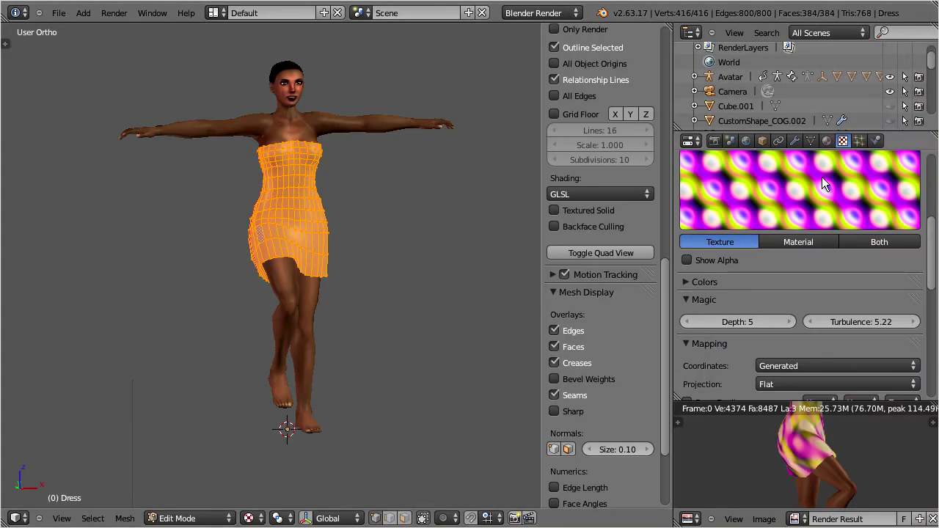
pyautogui.click(695, 33)
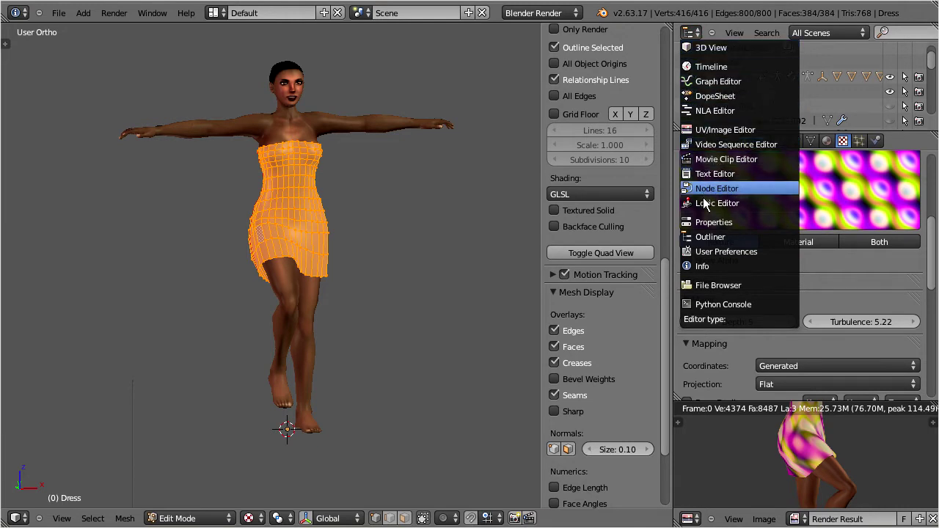
pyautogui.click(697, 222)
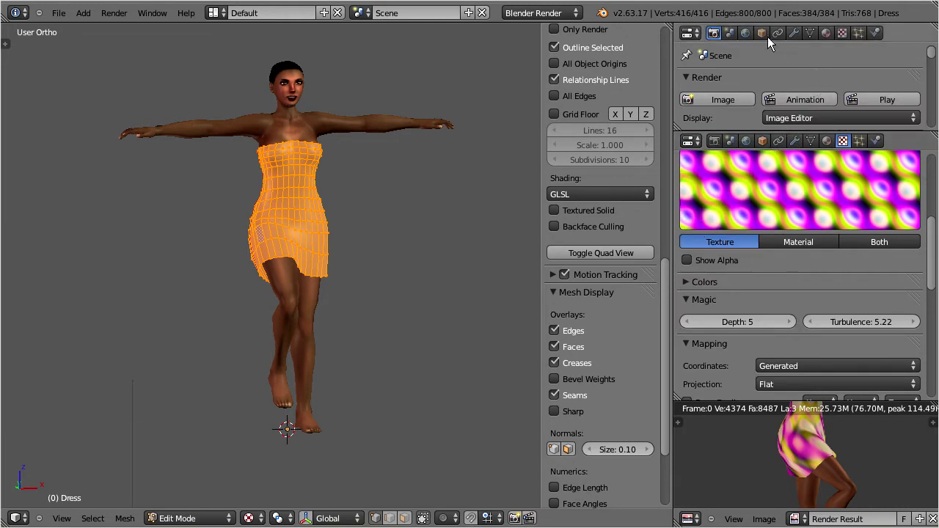
pyautogui.moveTo(932, 58); pyautogui.dragTo(934, 139)
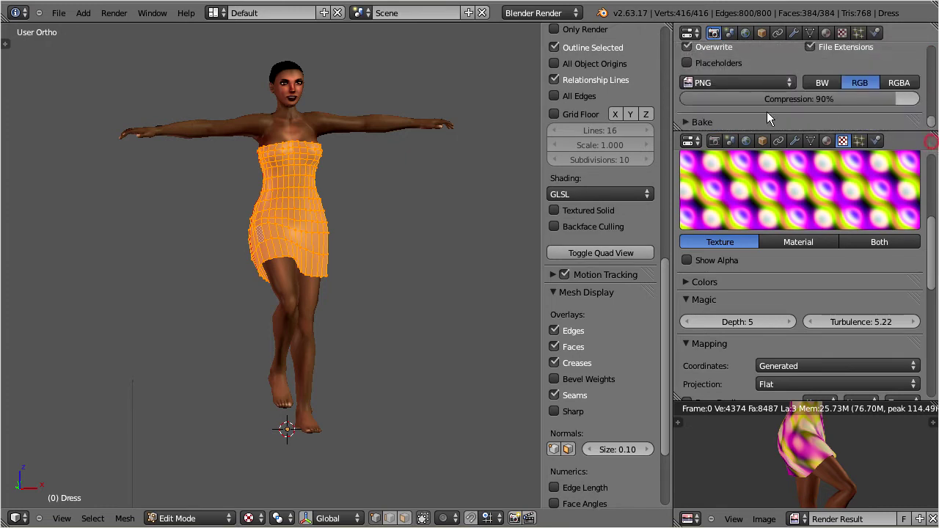
# Step: Bake Textures into tex:dress and return the dress to Object Mode
pyautogui.click(687, 120)
pyautogui.scroll(-2, 796, 103)
pyautogui.scroll(-1, 800, 108)
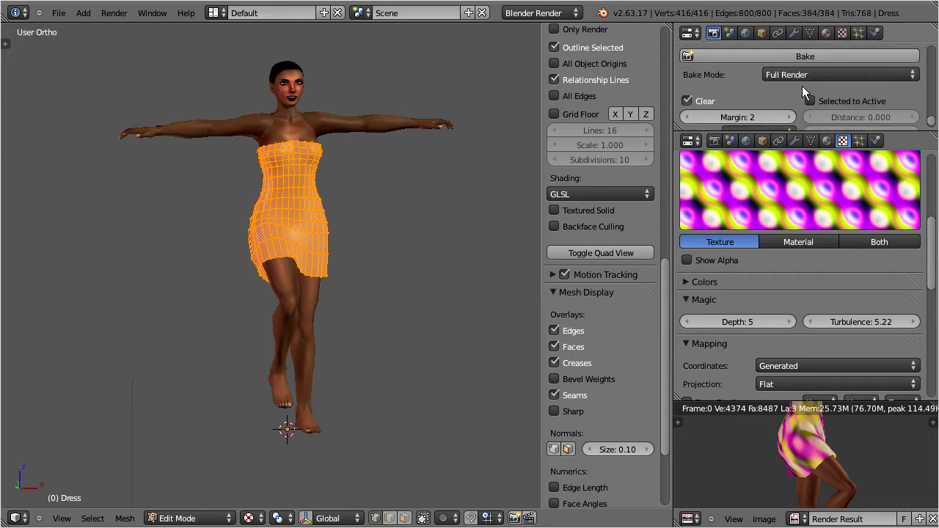
pyautogui.click(807, 74)
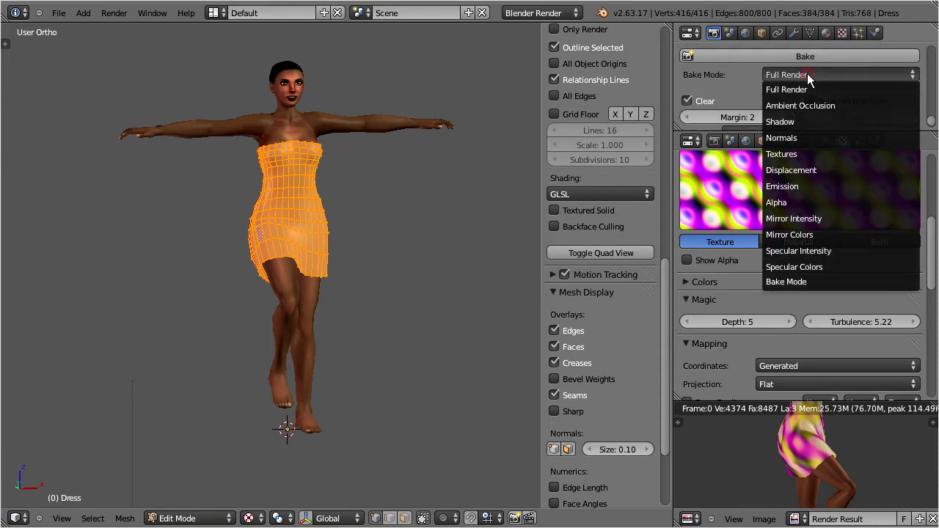
pyautogui.click(791, 154)
pyautogui.click(751, 56)
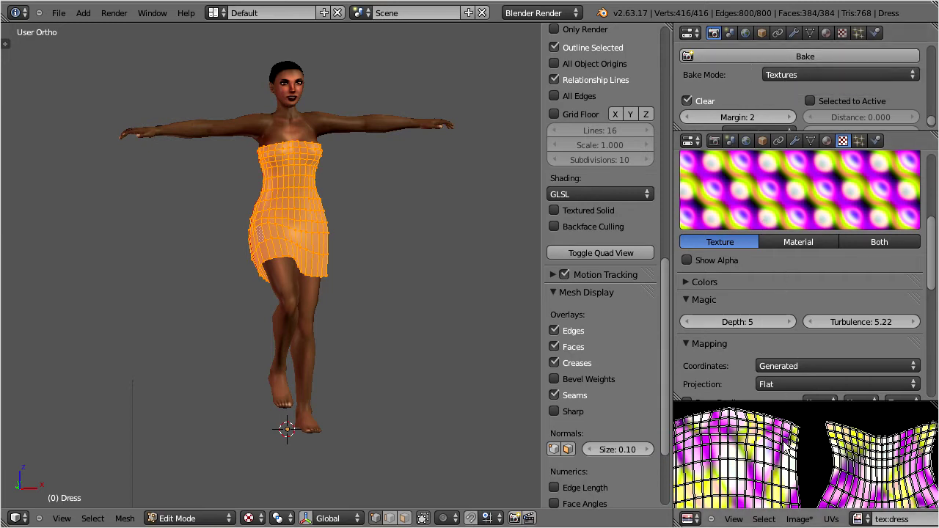
pyautogui.scroll(-5, 783, 451)
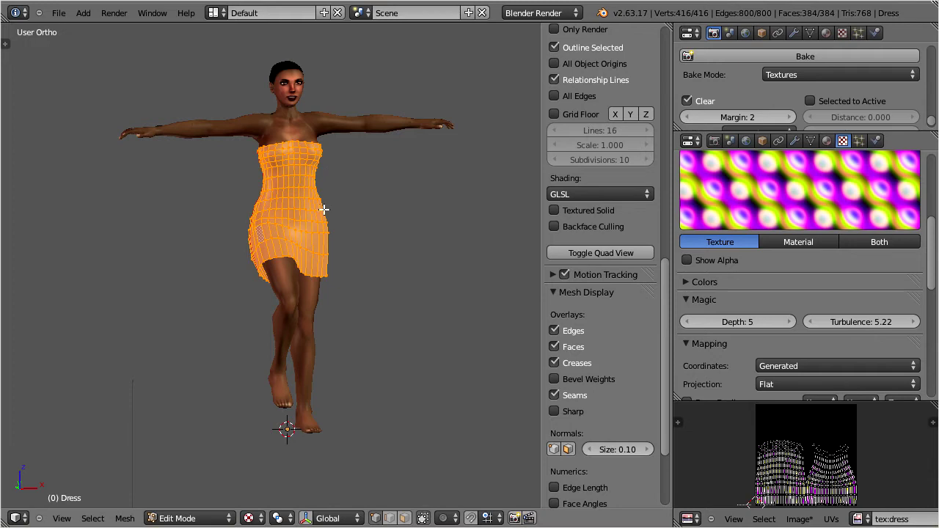
pyautogui.press('Tab')
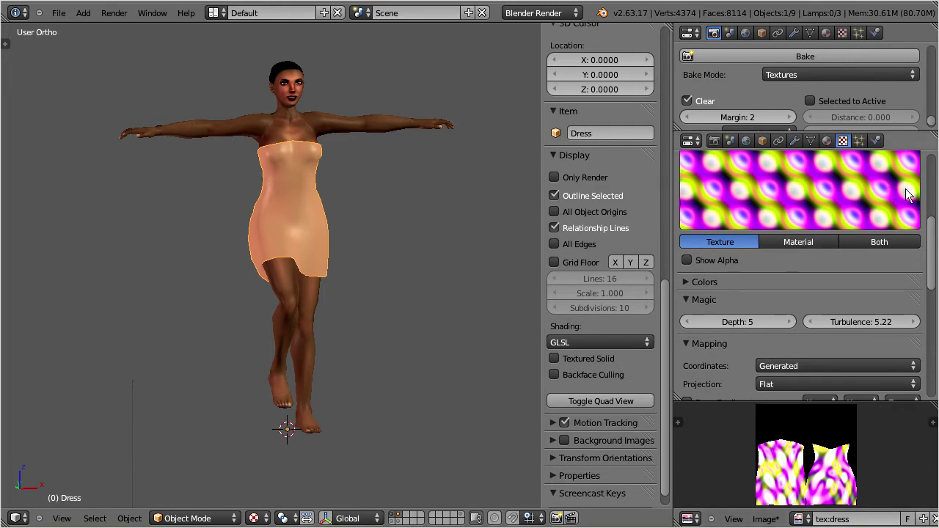
pyautogui.moveTo(933, 272); pyautogui.dragTo(934, 209)
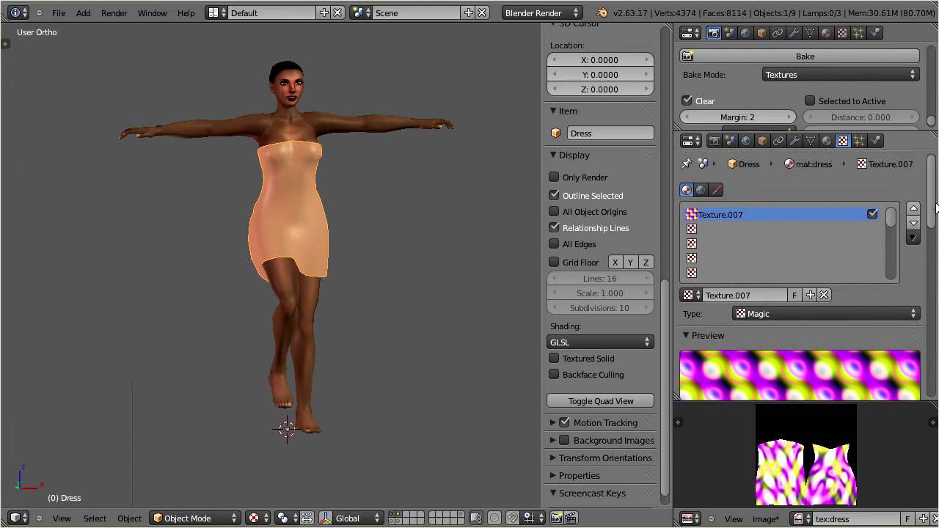
# Step: Create Texture.008 in the dress material's second slot and set its type to Image or Movie
pyautogui.click(701, 229)
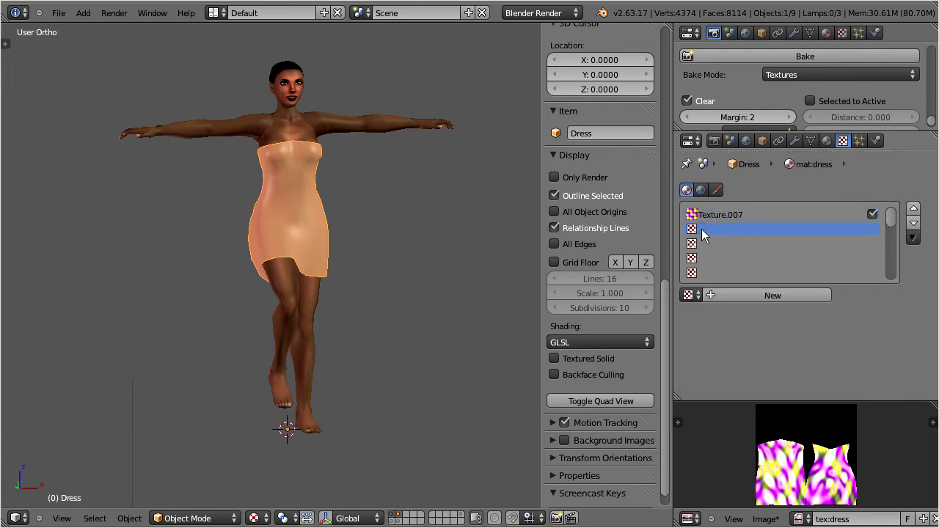
pyautogui.click(762, 294)
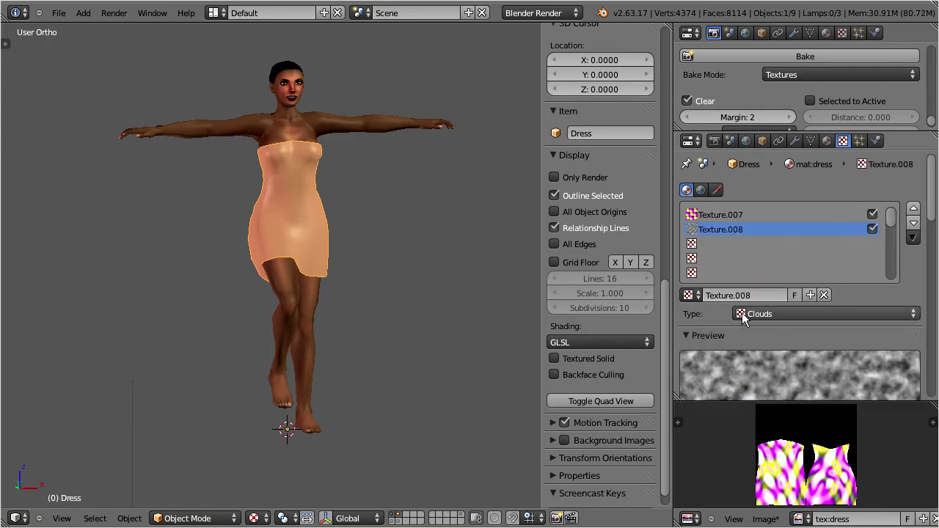
pyautogui.click(741, 313)
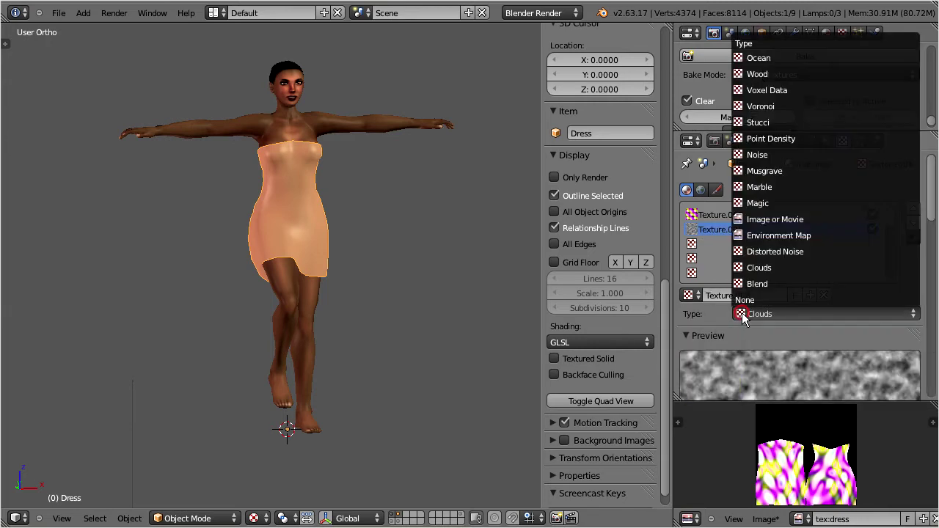
pyautogui.click(838, 219)
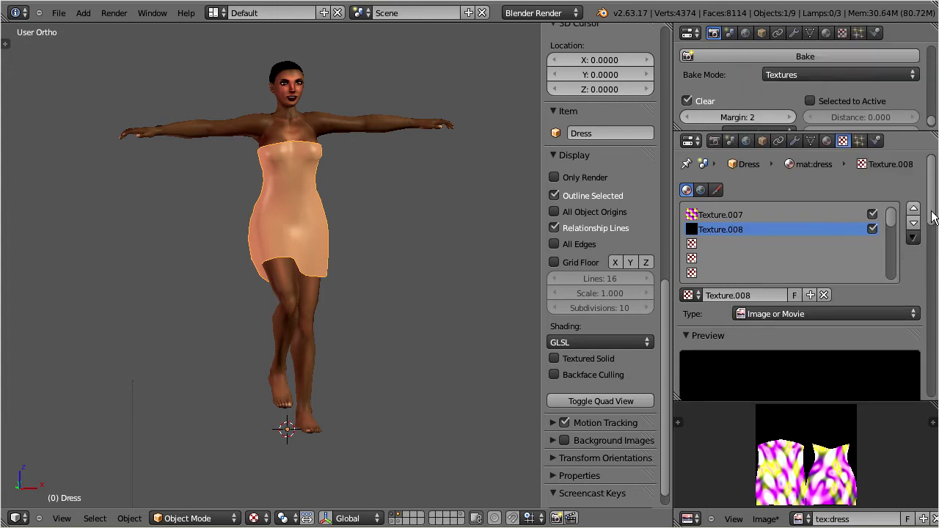
pyautogui.moveTo(932, 218); pyautogui.dragTo(936, 278)
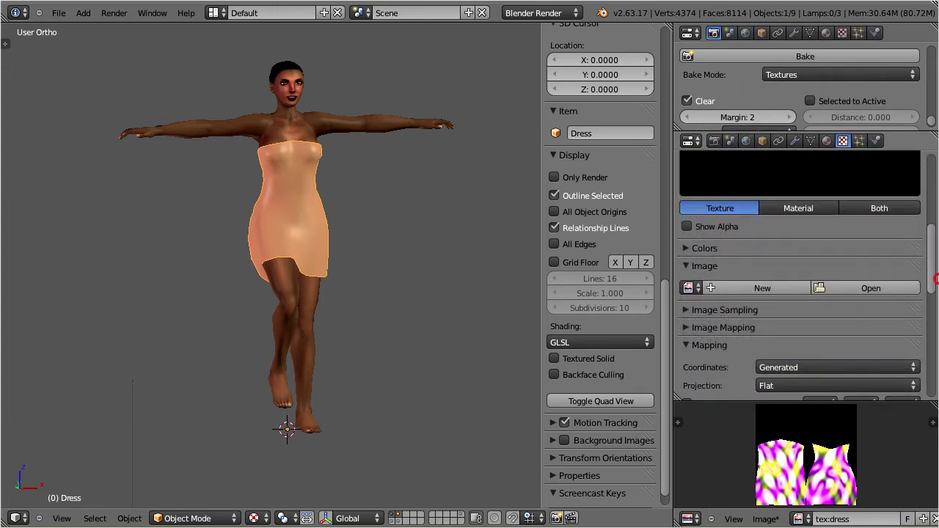
# Step: Assign the baked tex:dress image to Texture.008
pyautogui.click(687, 288)
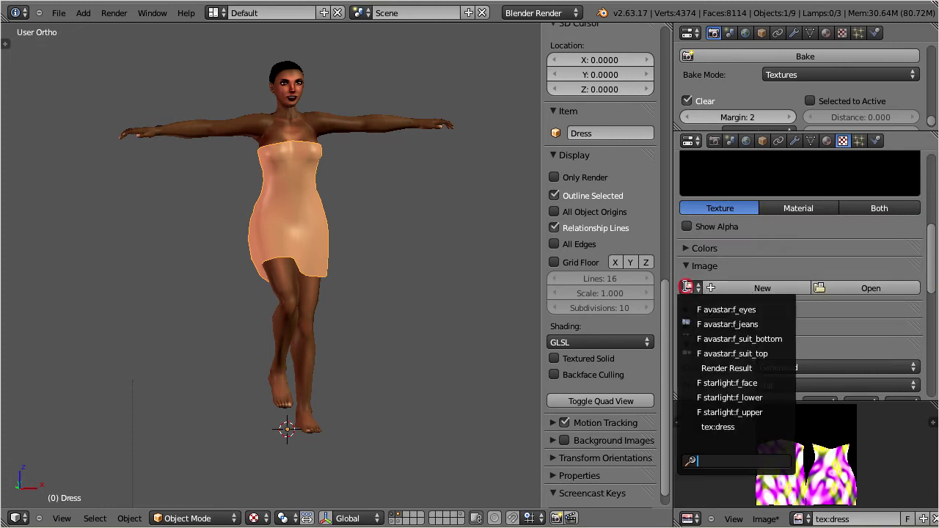
pyautogui.click(716, 428)
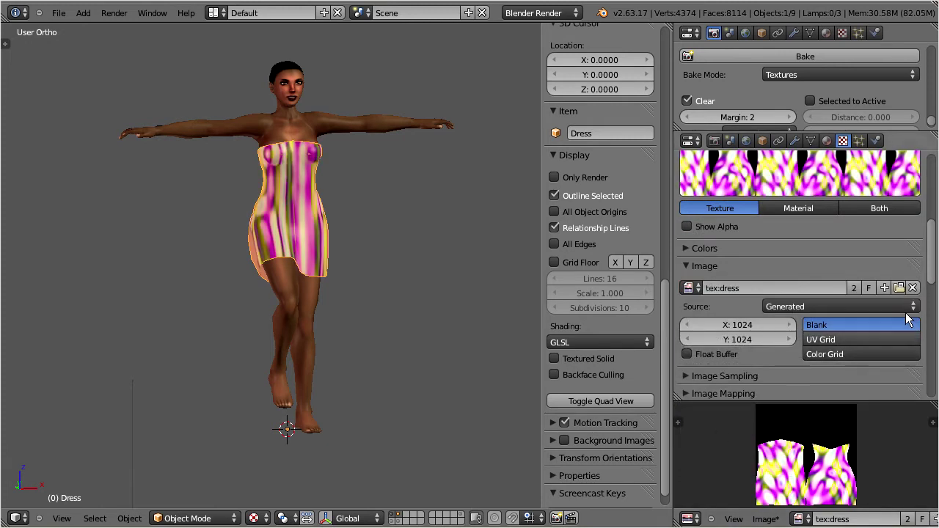
pyautogui.moveTo(292, 185); pyautogui.dragTo(322, 236, button='middle')
pyautogui.moveTo(930, 251); pyautogui.dragTo(933, 271)
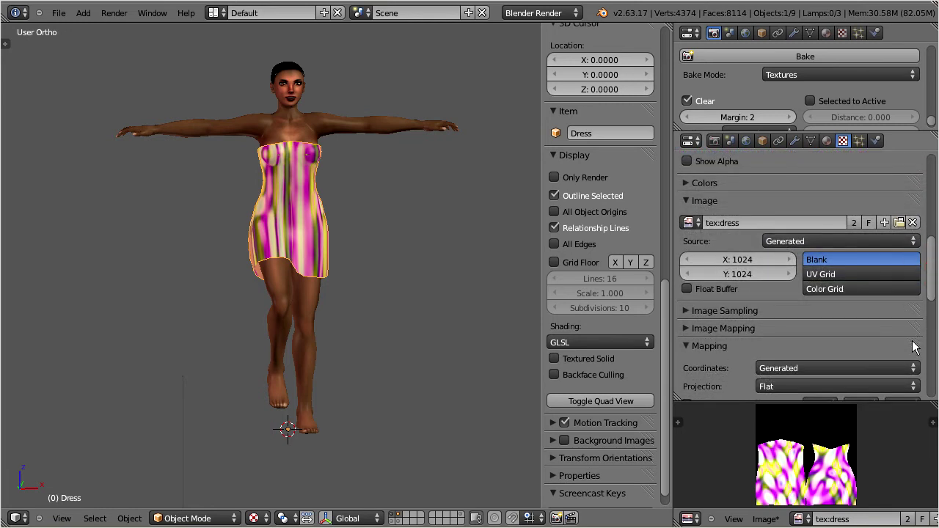
# Step: Switch the texture's mapping coordinates from Generated to UV and check the dress from the side
pyautogui.click(917, 369)
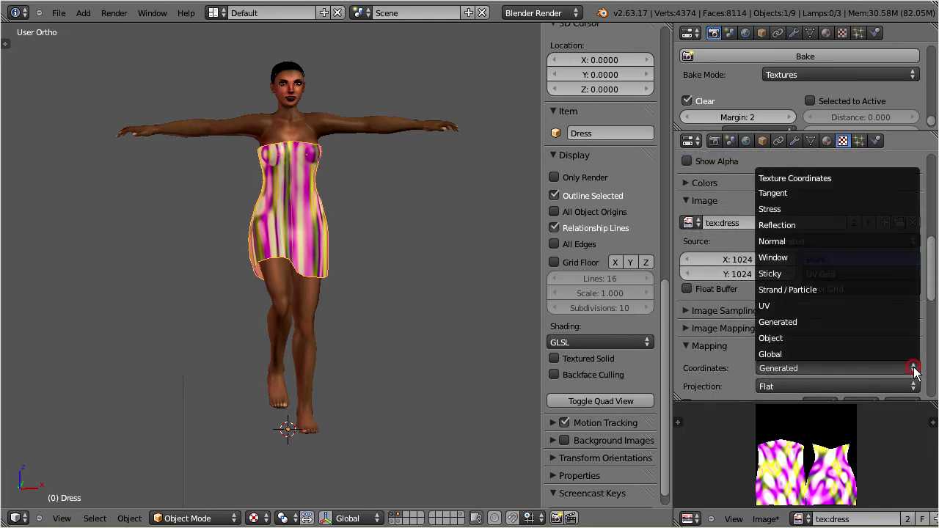
pyautogui.click(822, 306)
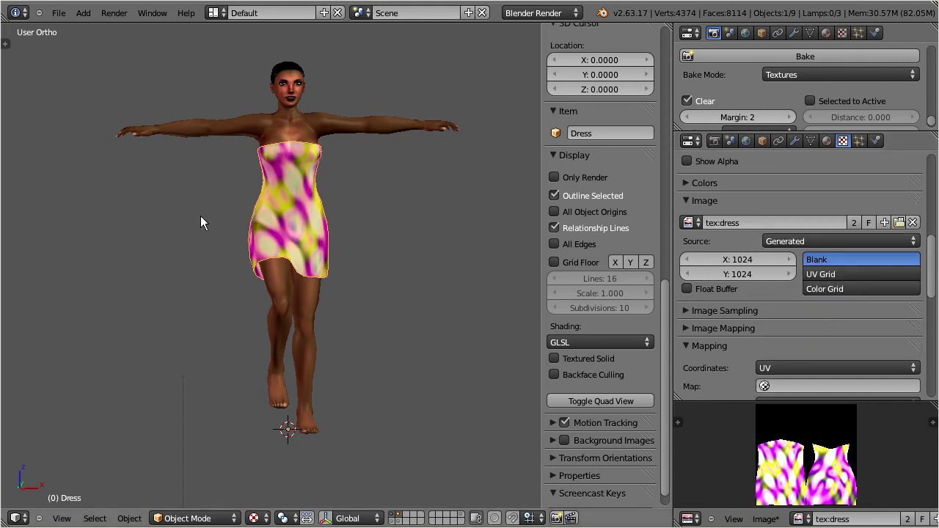
pyautogui.moveTo(287, 212); pyautogui.dragTo(720, 233, button='middle')
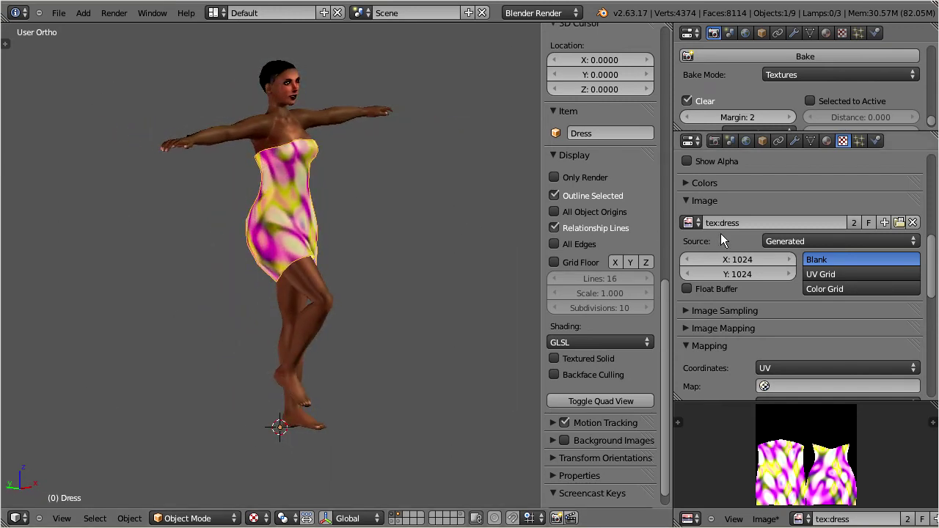
pyautogui.moveTo(932, 287); pyautogui.dragTo(936, 209)
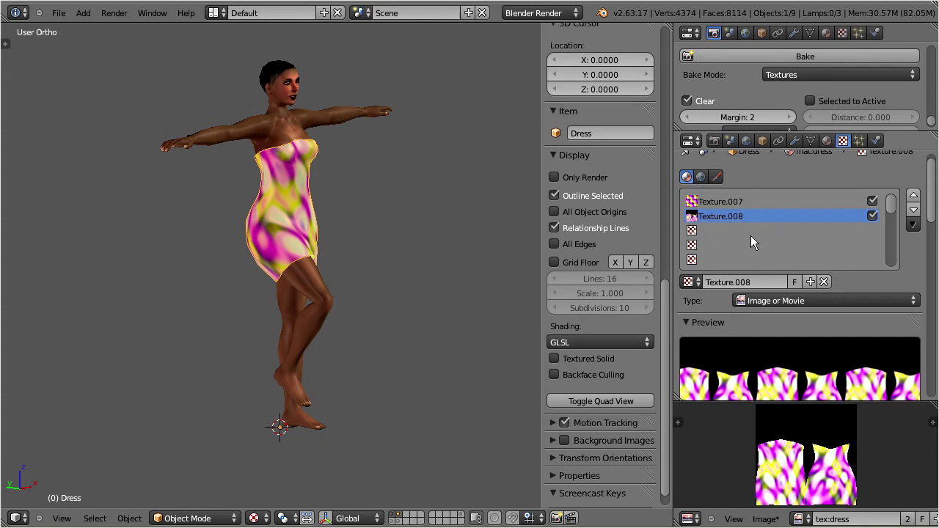
# Step: On Texture.007, set mapping Size X, Y and Z each to 2
pyautogui.click(709, 202)
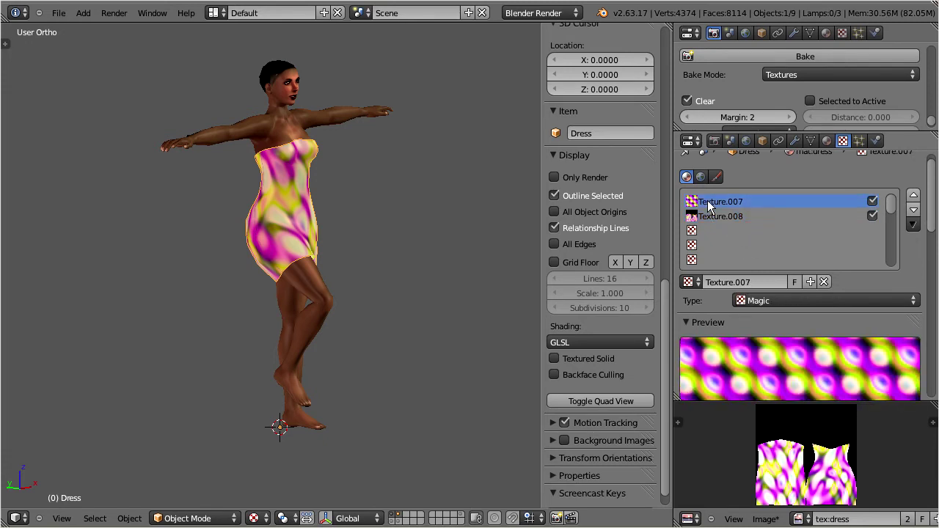
pyautogui.moveTo(932, 192); pyautogui.dragTo(923, 295)
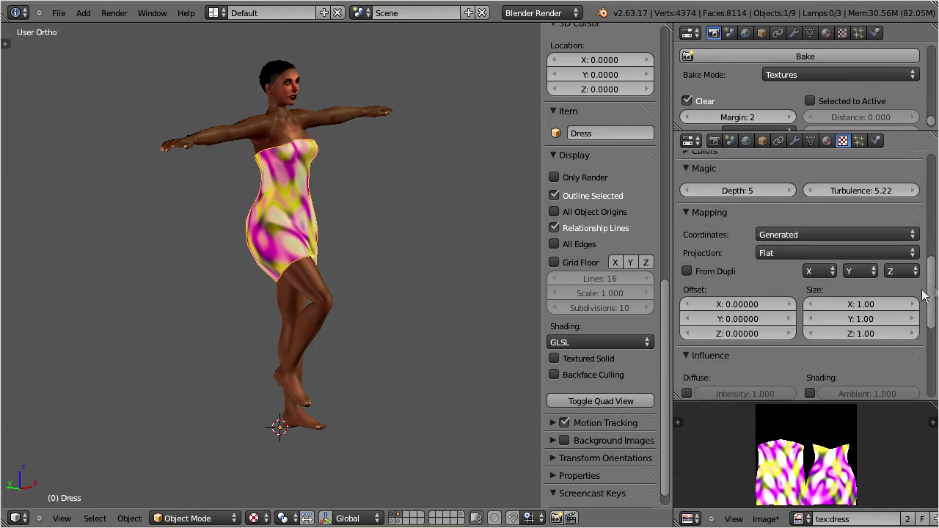
pyautogui.click(850, 305)
pyautogui.write('2')
pyautogui.press('Tab')
pyautogui.write('2')
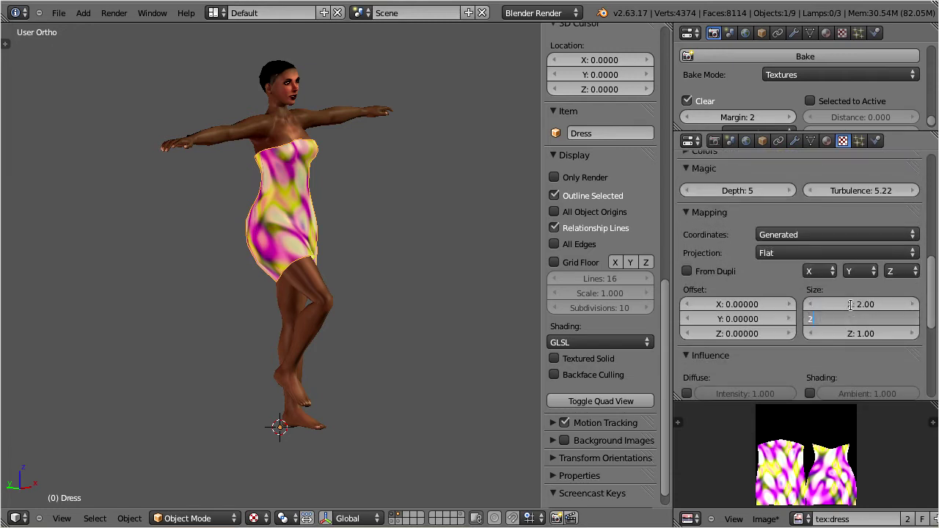
pyautogui.press('Tab')
pyautogui.write('2')
pyautogui.press('Return')
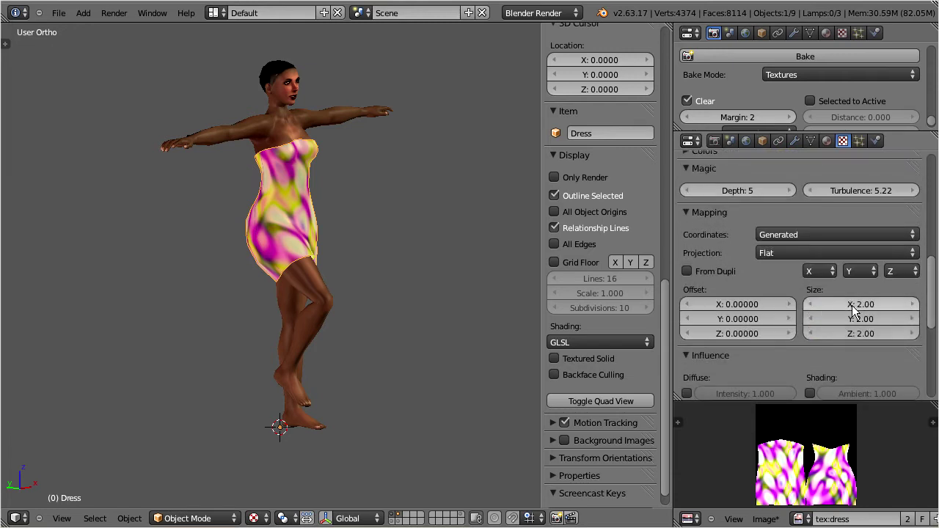
pyautogui.moveTo(254, 230); pyautogui.dragTo(171, 237, button='middle')
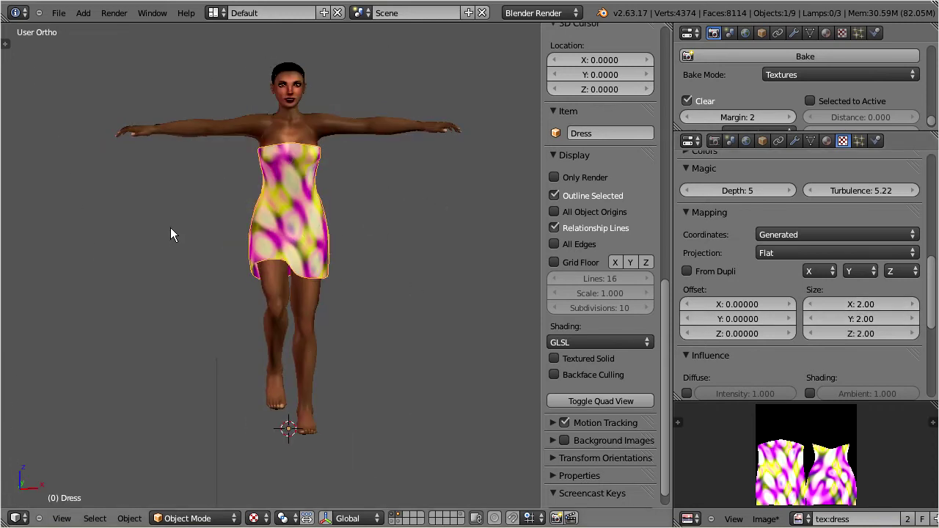
# Step: Re-bake the Magic texture onto tex:dress and inspect the dress from a three-quarter view
pyautogui.click(720, 56)
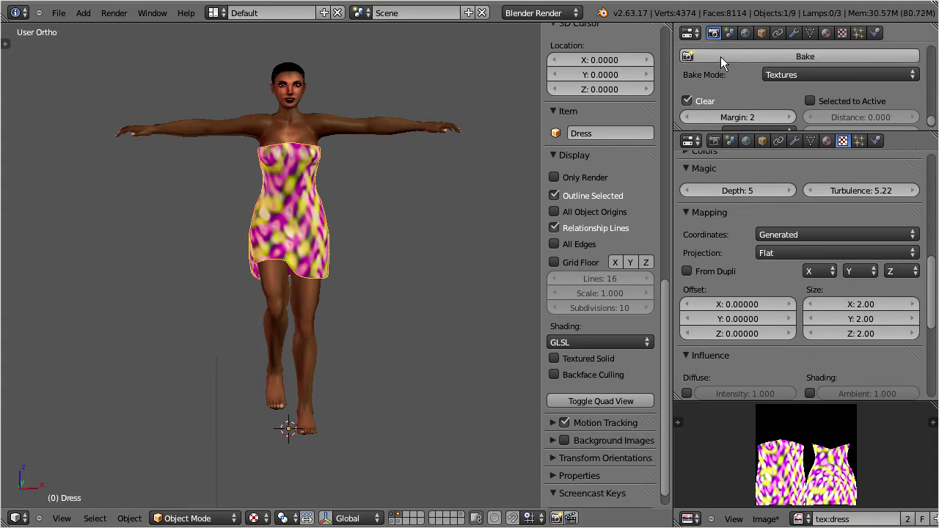
pyautogui.moveTo(266, 231); pyautogui.dragTo(439, 197, button='middle')
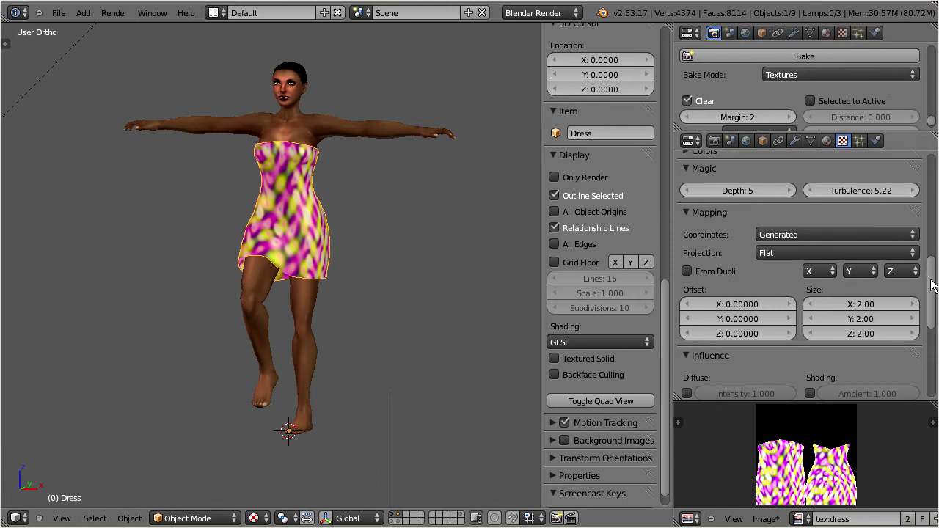
pyautogui.moveTo(928, 279); pyautogui.dragTo(933, 180)
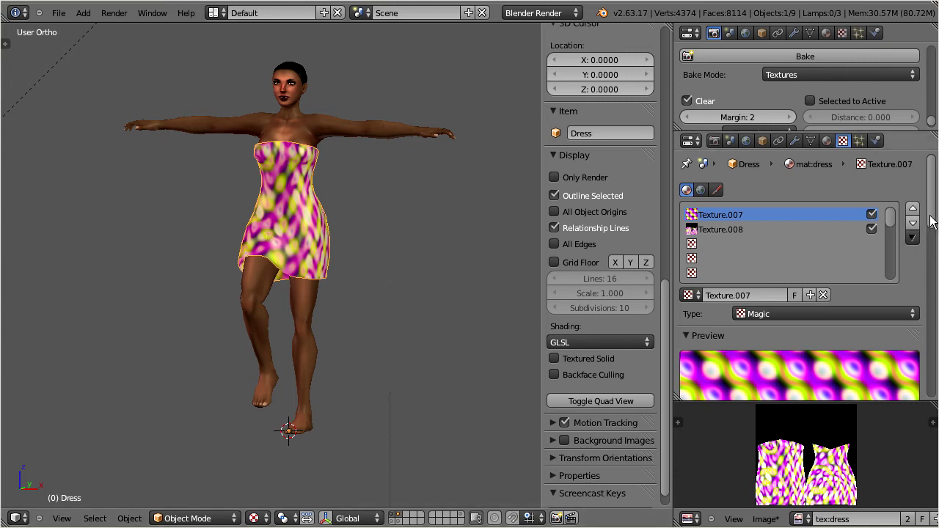
# Step: Raise the Magic texture's Depth to 9 and Turbulence to 7.04
pyautogui.moveTo(930, 221); pyautogui.dragTo(936, 273)
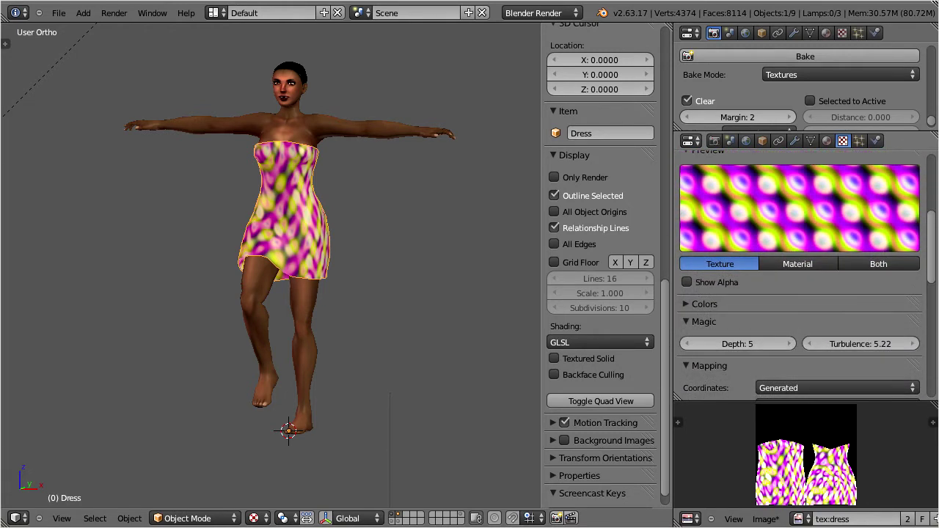
pyautogui.click(788, 344)
pyautogui.click(789, 344)
pyautogui.click(789, 344)
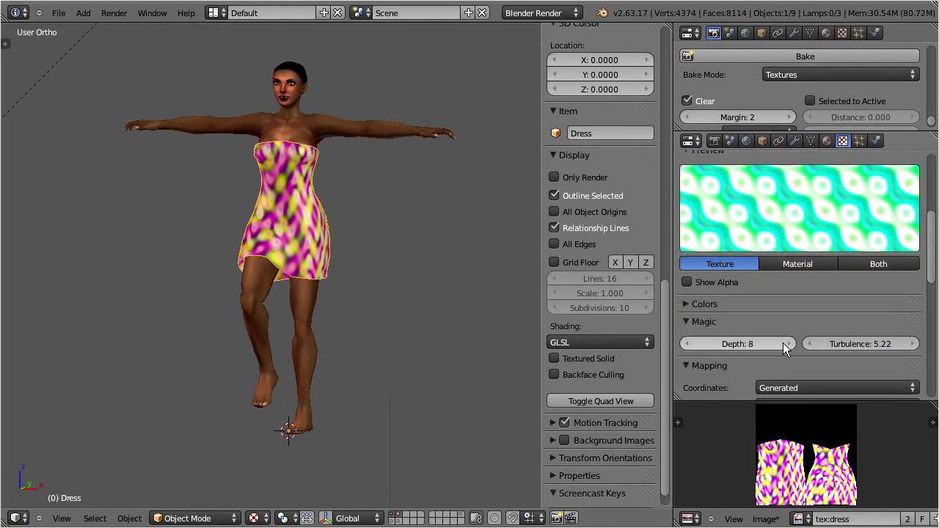
pyautogui.click(789, 344)
pyautogui.moveTo(850, 344); pyautogui.dragTo(910, 343)
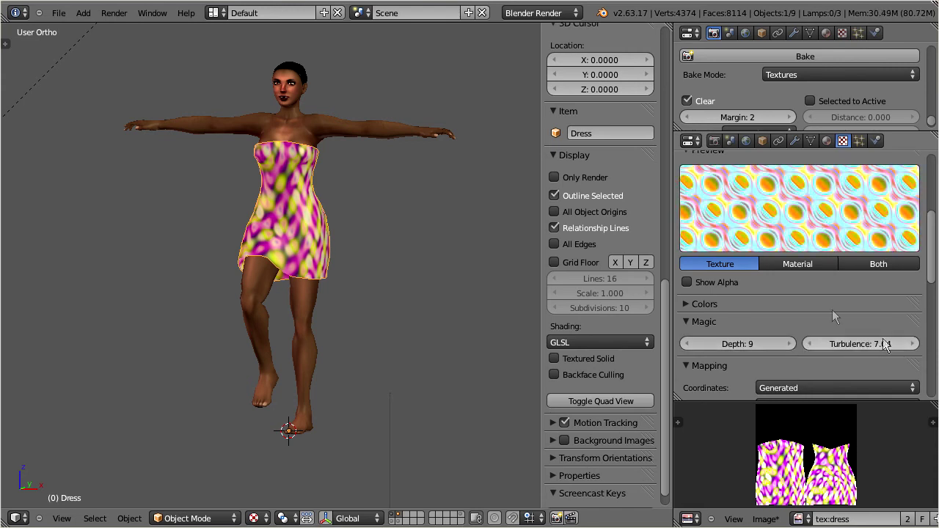
# Step: Re-bake the pastel Magic pattern onto the dress and zoom in to inspect it
pyautogui.click(790, 56)
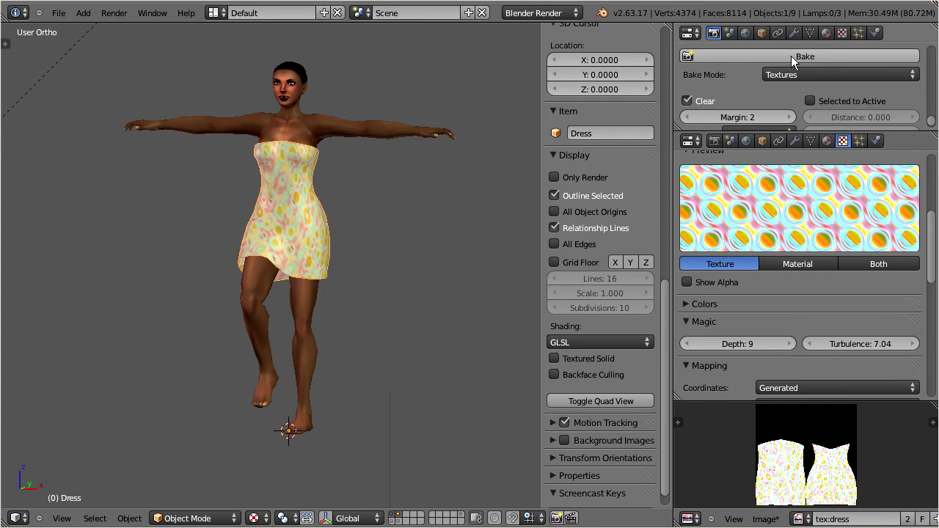
pyautogui.moveTo(272, 220); pyautogui.dragTo(340, 303, button='middle')
pyautogui.scroll(3, 313, 235)
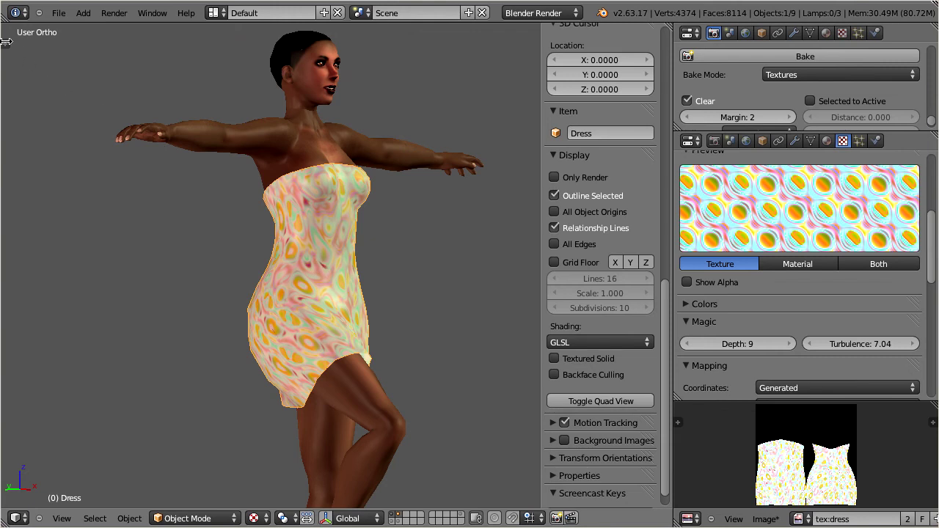
# Step: Start the Collada (Avastar) (.dae) export from the tool shelf's Custom Mesh section
pyautogui.press('t')
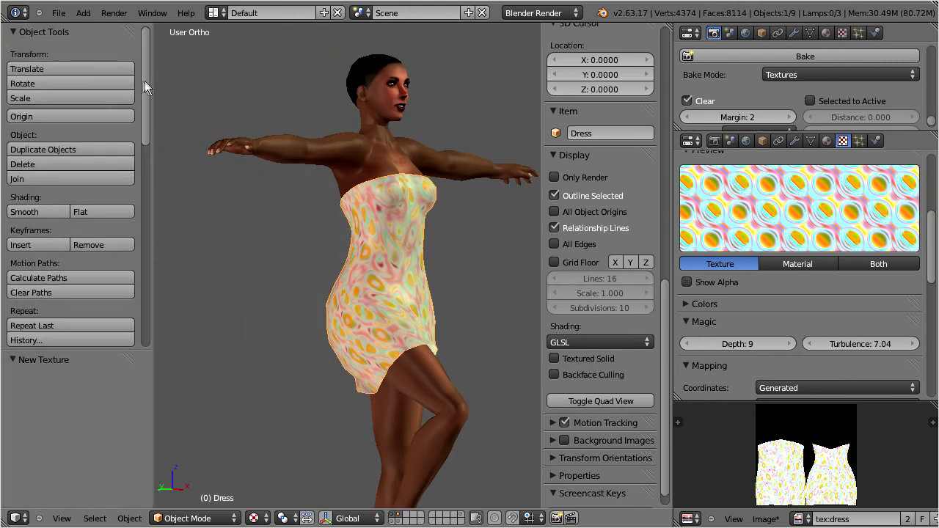
pyautogui.moveTo(144, 81); pyautogui.dragTo(151, 238)
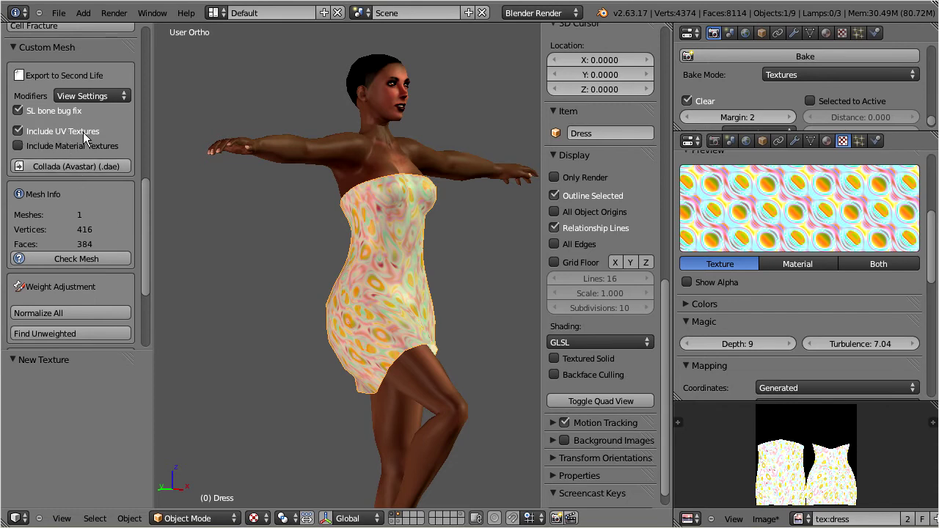
pyautogui.click(44, 167)
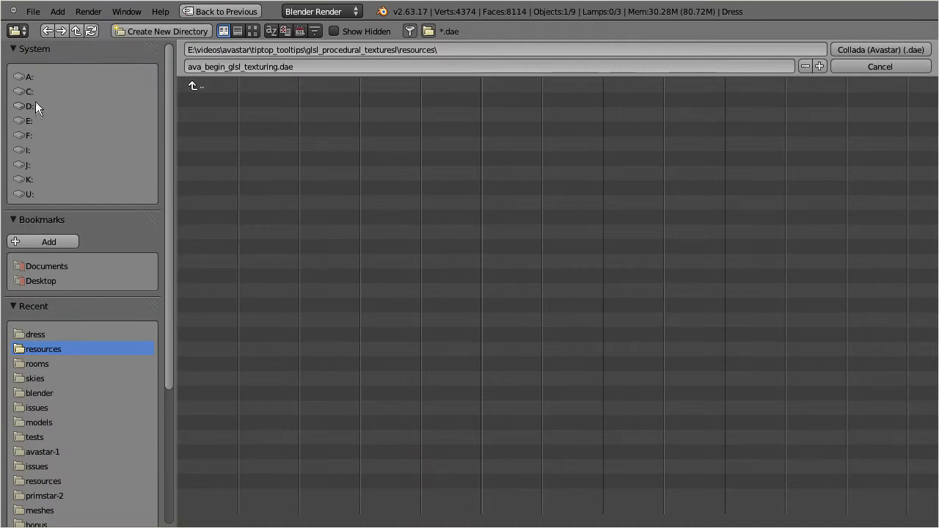
# Step: Create a new mydress folder under D:\blendersvn\tmp as the export destination
pyautogui.click(32, 106)
pyautogui.click(226, 128)
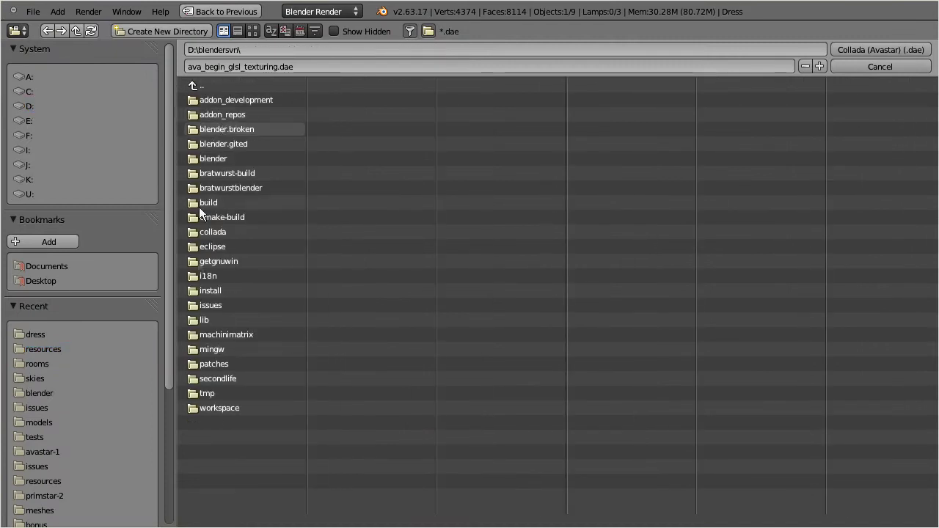
pyautogui.click(208, 393)
pyautogui.click(242, 50)
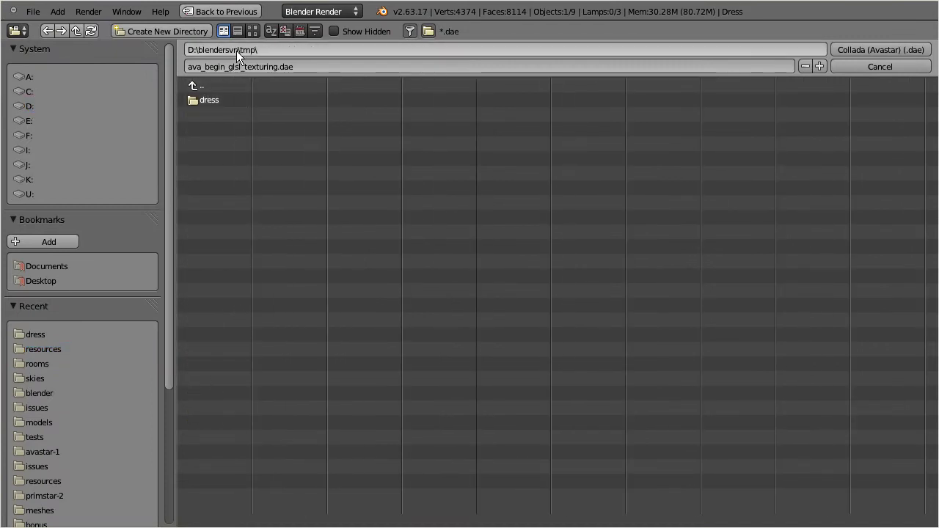
pyautogui.write('mydress')
pyautogui.press('Return')
pyautogui.click(273, 55)
# Step: Name the file mydress.dae and export the dress as Collada
pyautogui.click(277, 66)
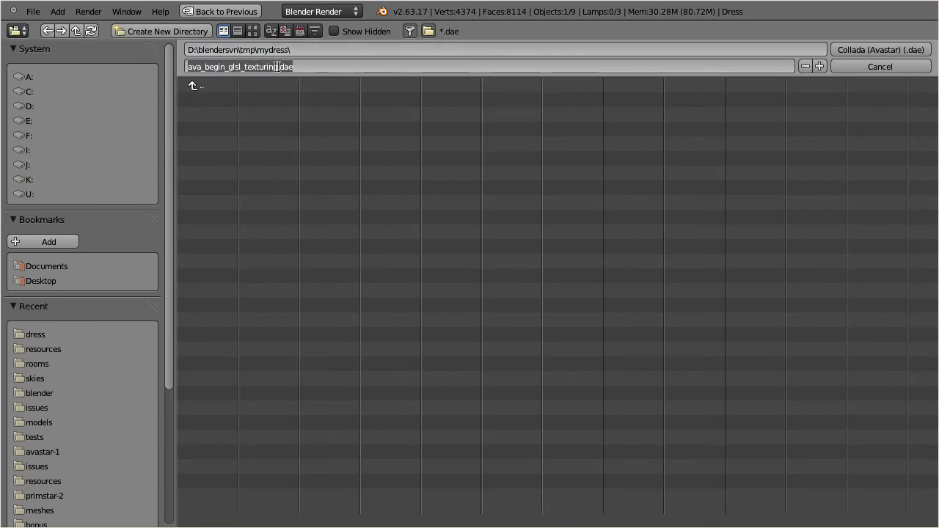
pyautogui.moveTo(277, 66); pyautogui.dragTo(174, 78)
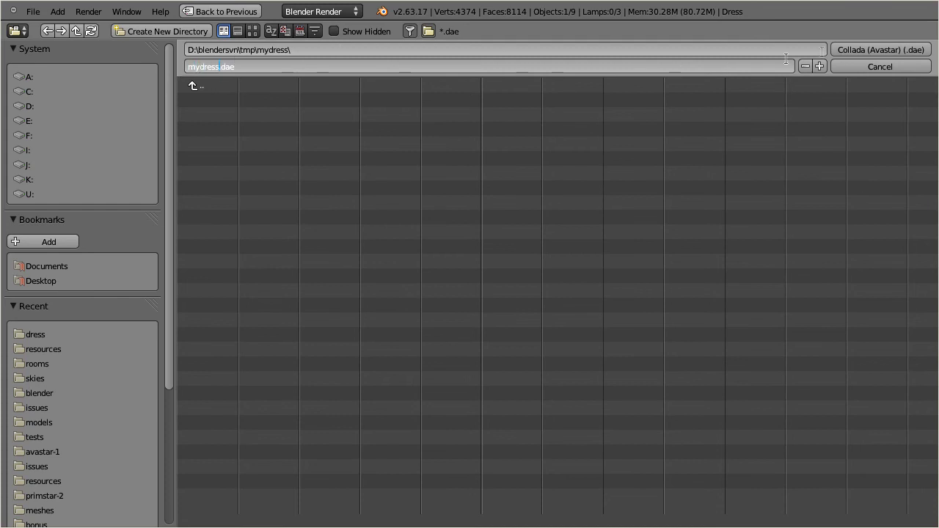
pyautogui.click(866, 50)
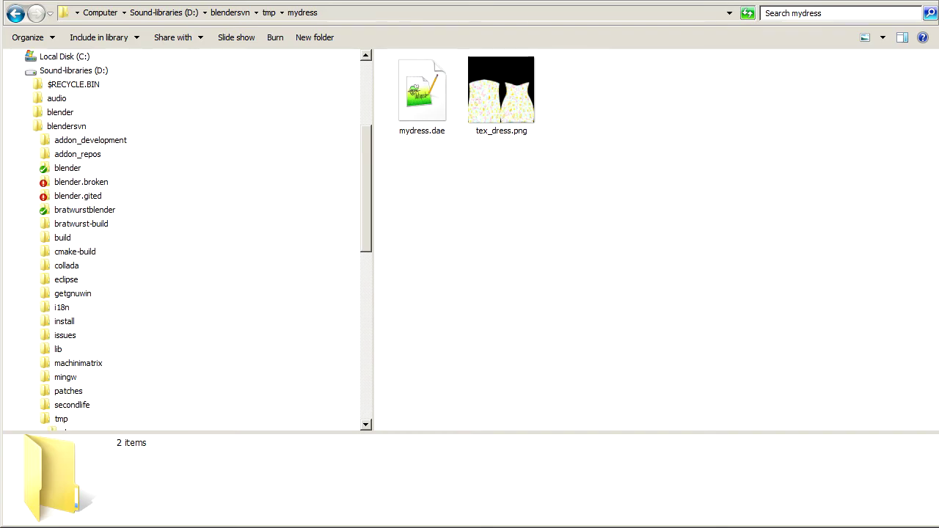